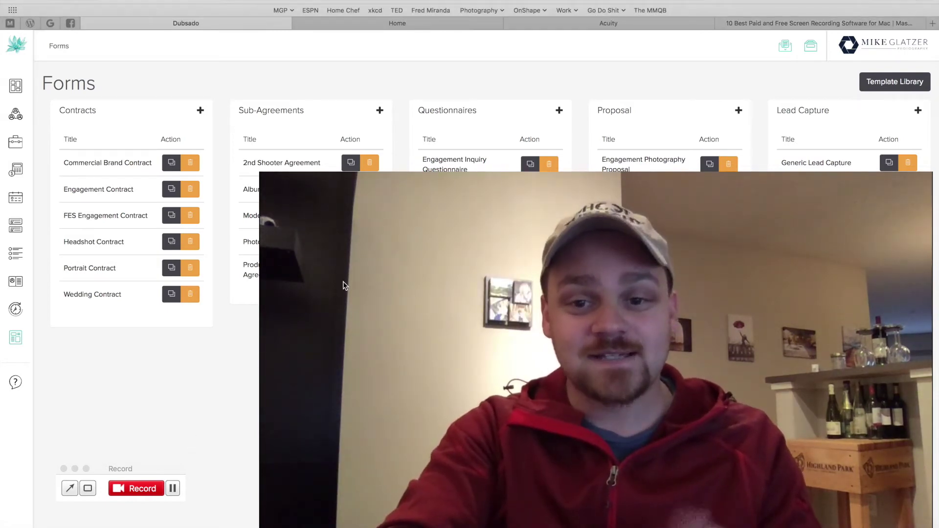
View the 2nd Shooter Agreement and select its logo and opening paragraph
left_click(261, 176)
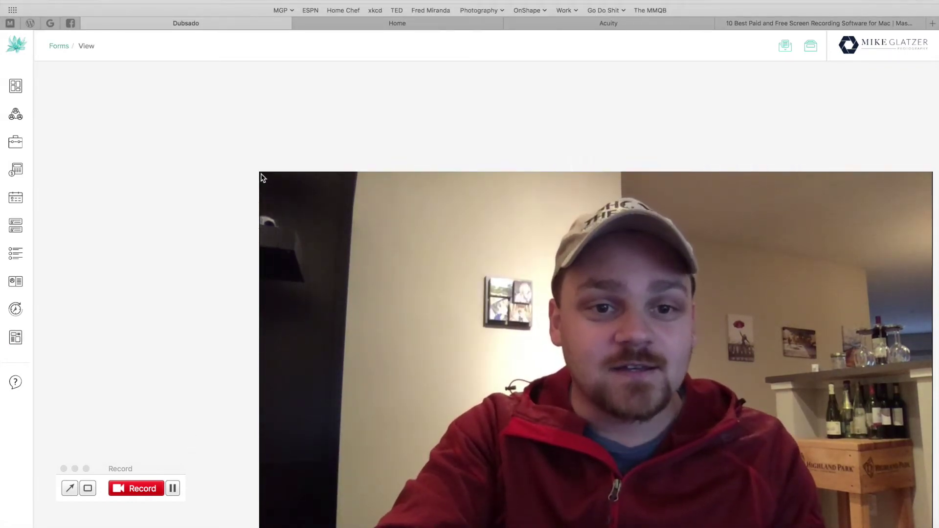
left_click_drag(258, 172, 330, 223)
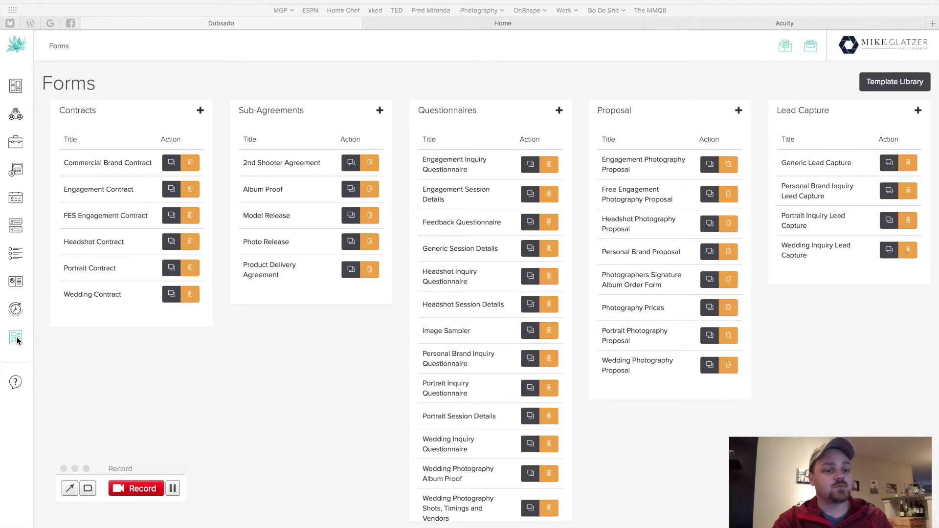
Show the workflow templates with the Personal Branding Lead Capture steps, then switch to the photography website
mouse_move(17, 340)
left_click(55, 340)
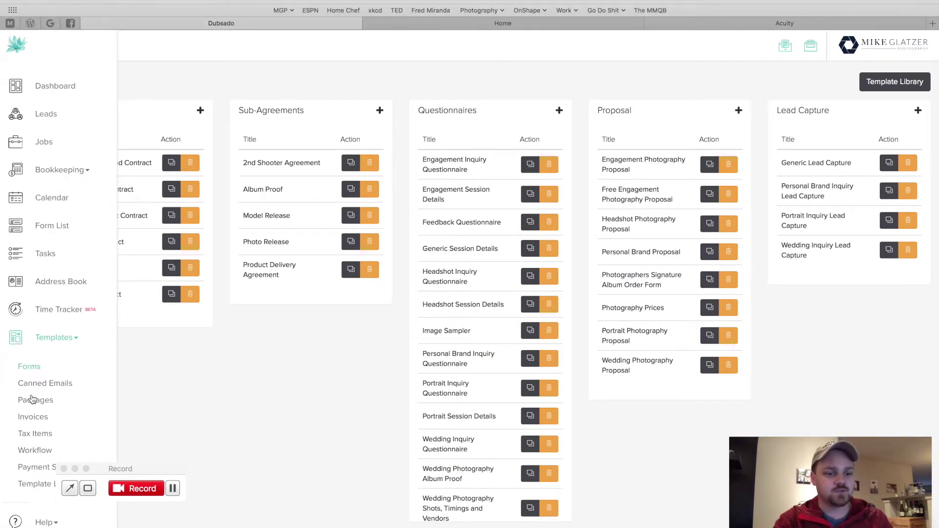
left_click(31, 449)
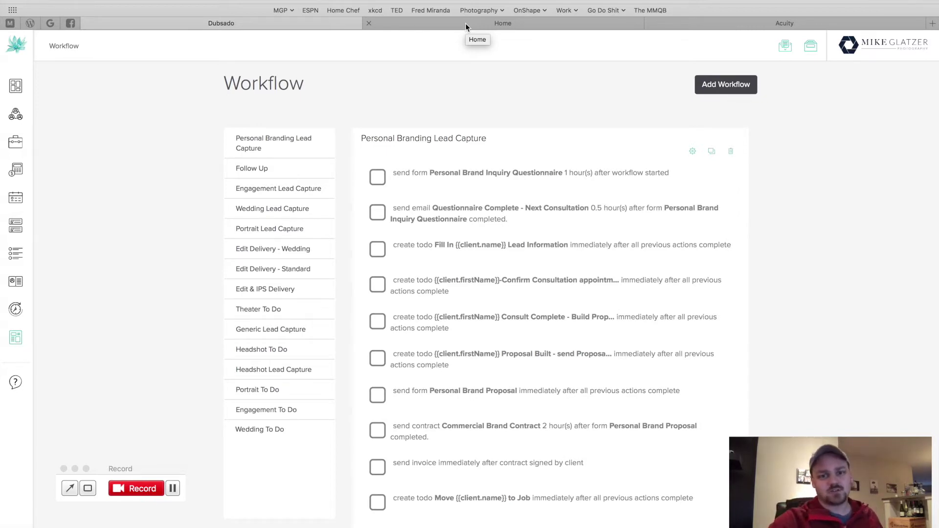
left_click(465, 23)
Check the Contact Mike form's service choices (Wedding, Engagement, Portraits, Headshots, Other) without picking one
scroll(315, 158, "down", 10)
scroll(315, 161, "down", 15)
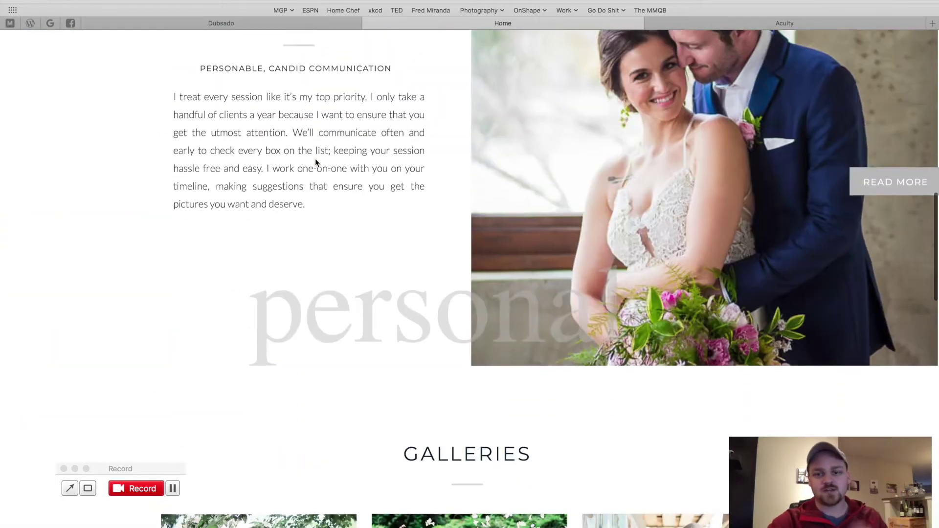
scroll(315, 162, "down", 2)
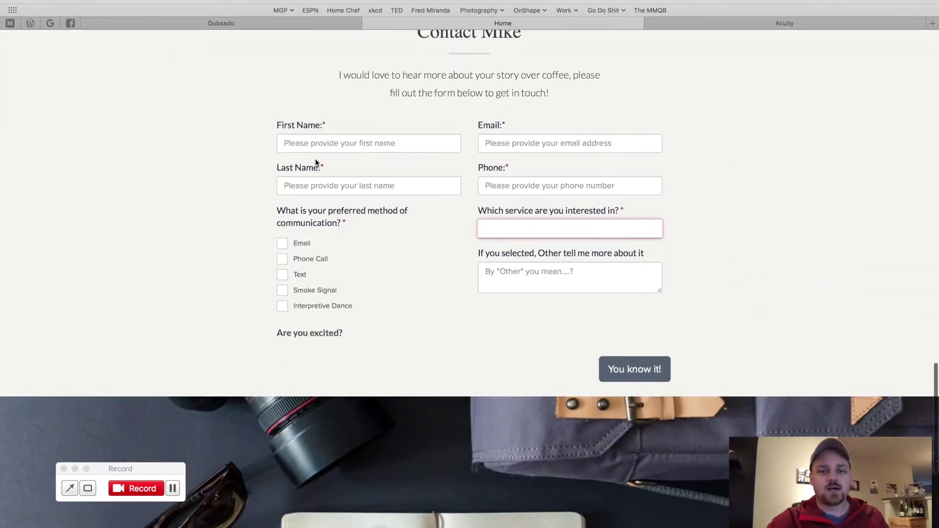
scroll(315, 162, "up", 3)
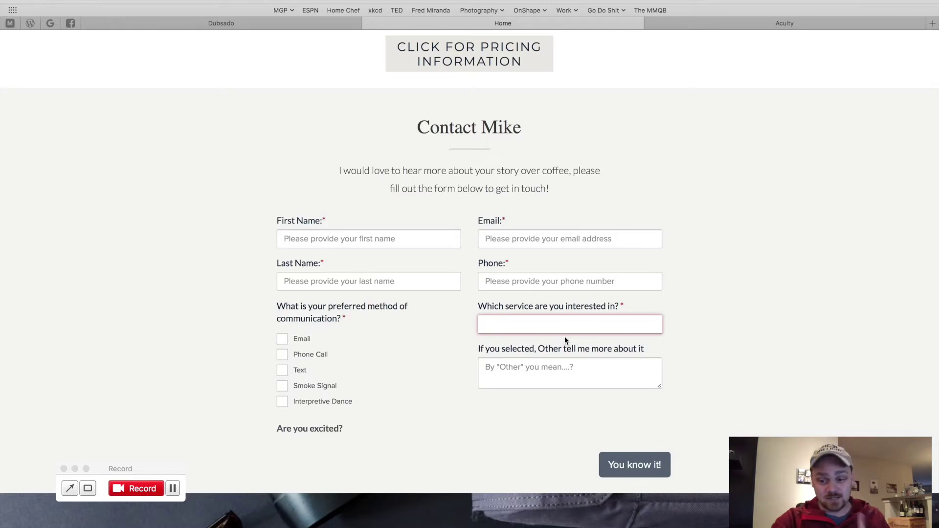
left_click(650, 323)
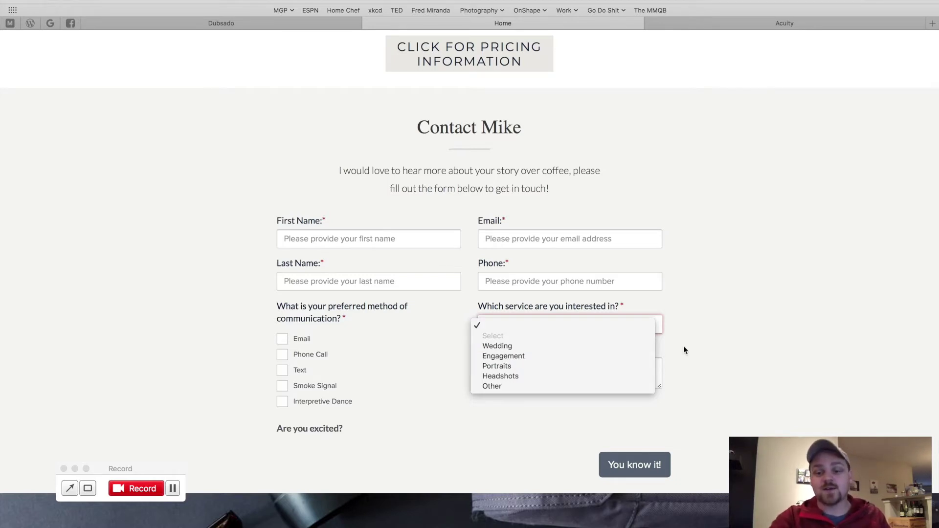
left_click(729, 348)
left_click(710, 317)
scroll(710, 318, "down", 5)
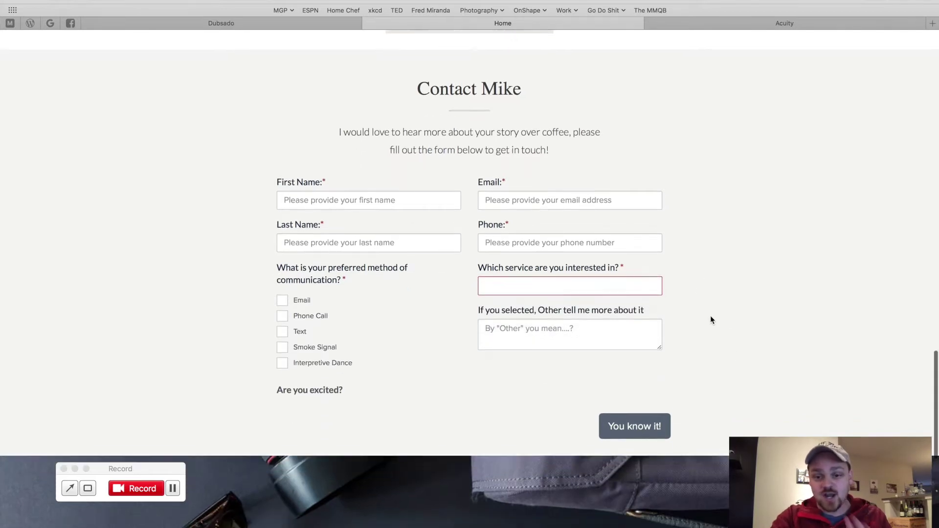
scroll(710, 316, "down", 3)
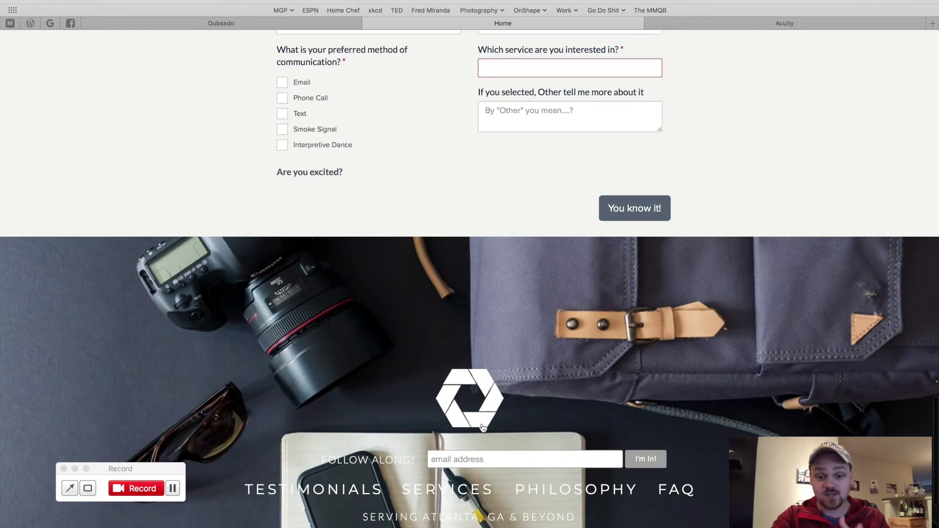
Go from the footer's Services page to the Weddings pricing and inquiry page
left_click(432, 494)
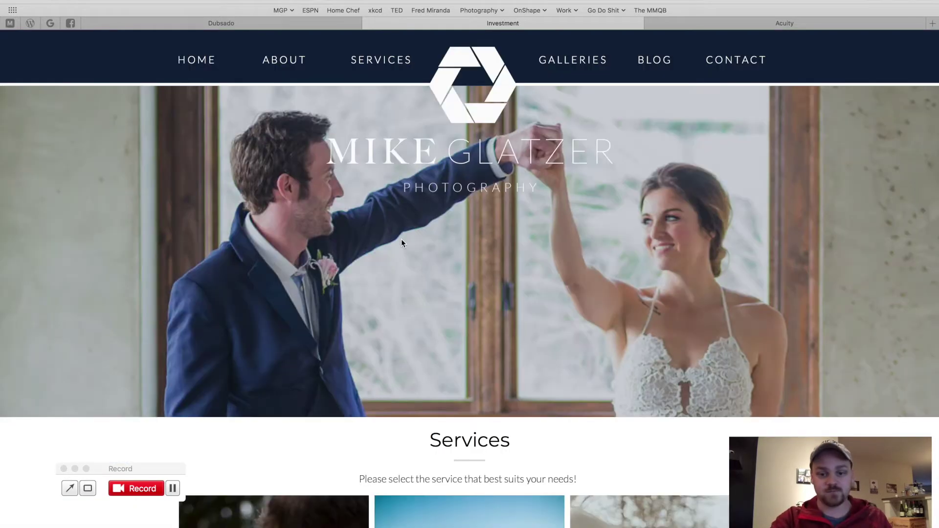
scroll(401, 239, "down", 8)
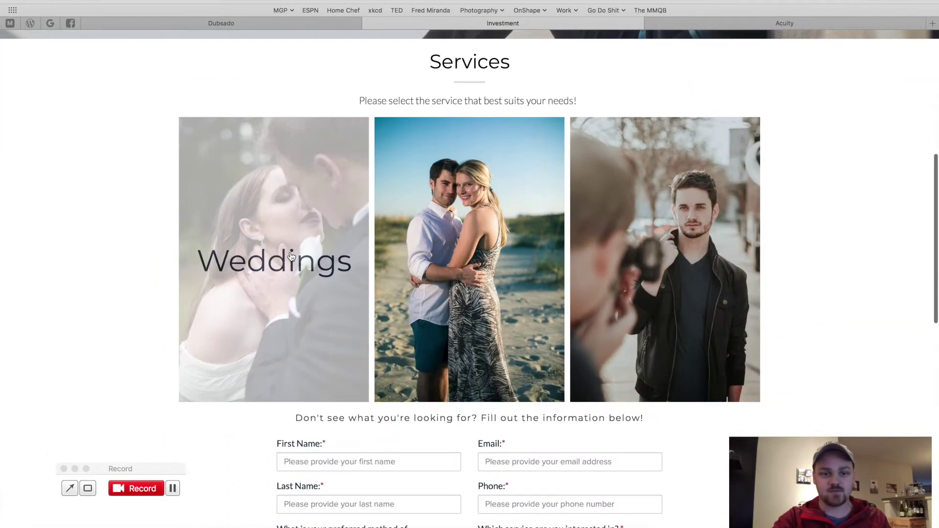
left_click(281, 254)
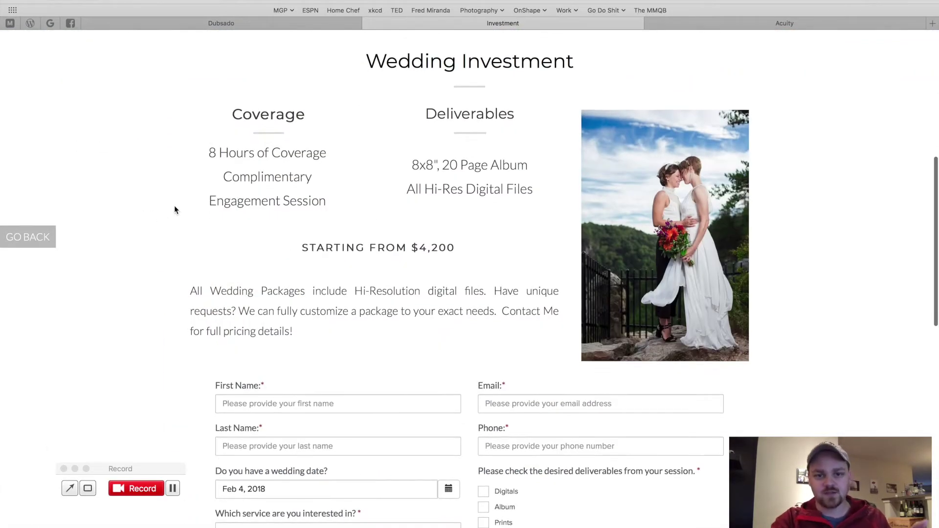
scroll(176, 209, "down", 6)
scroll(176, 209, "up", 1)
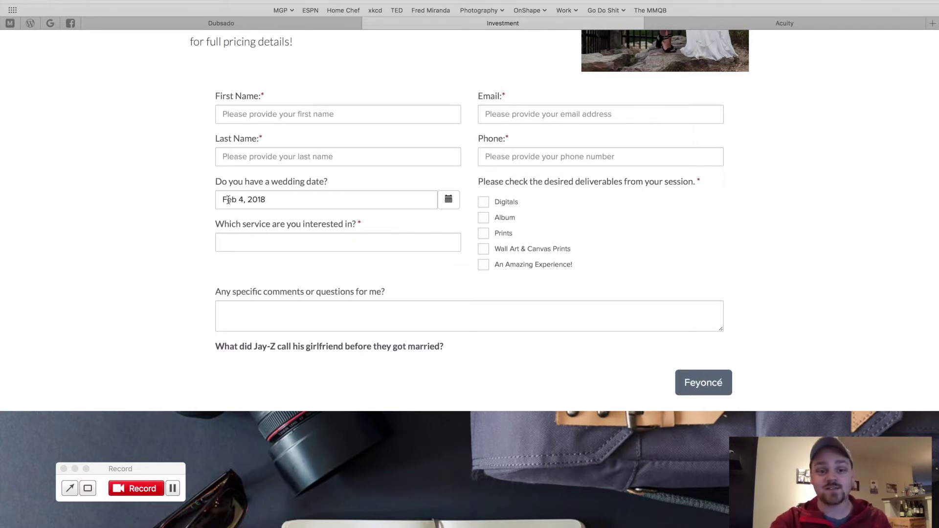
Check the wedding form's service choices, try submitting it, then return to Services
left_click(272, 242)
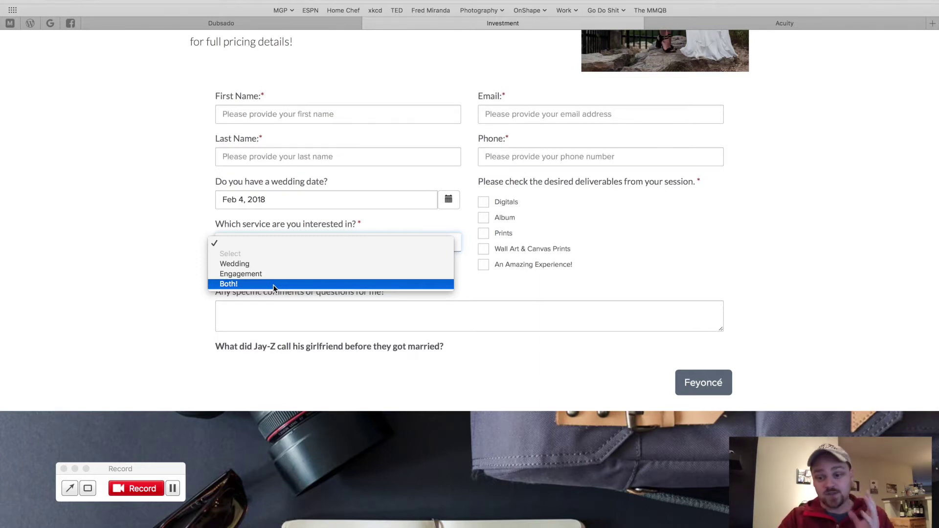
left_click(162, 272)
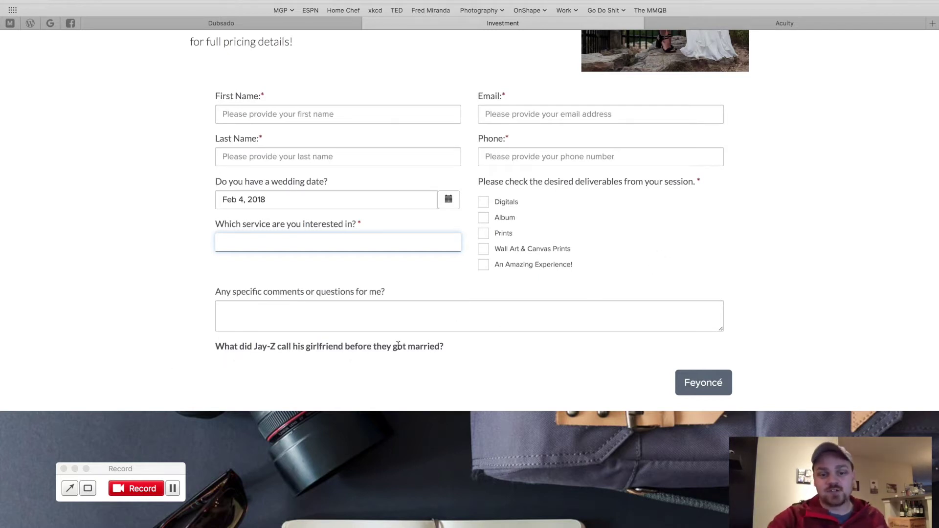
left_click(706, 377)
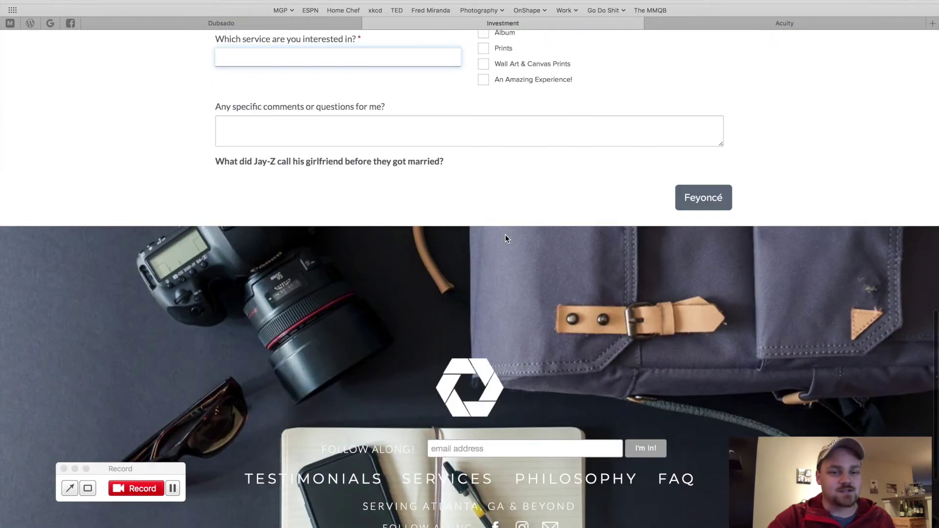
scroll(505, 239, "up", 6)
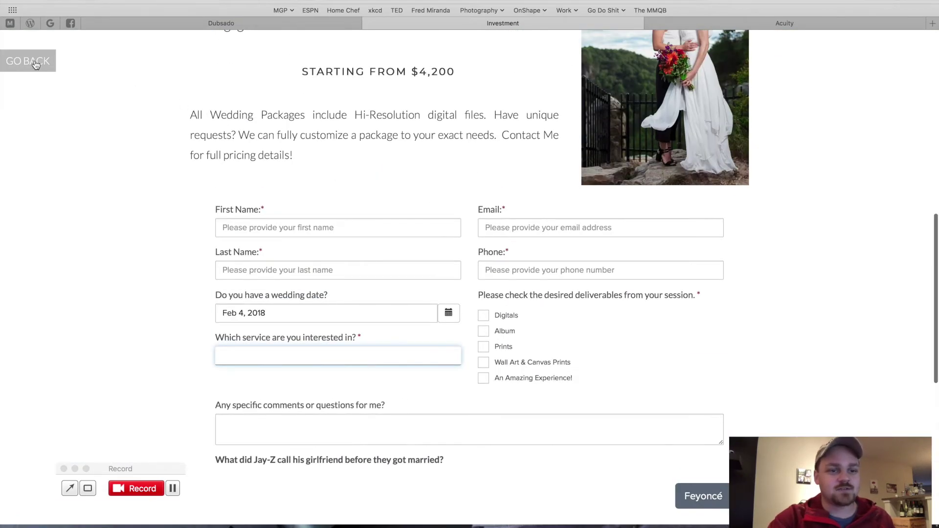
left_click(35, 63)
Review the Portrait Investment pricing and inquiry form, then go back to Services
left_click(455, 213)
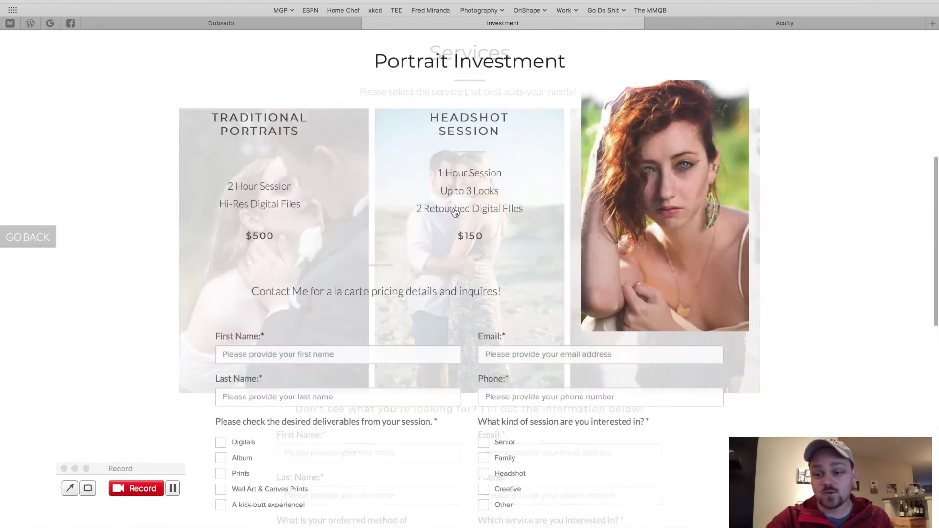
scroll(454, 212, "down", 5)
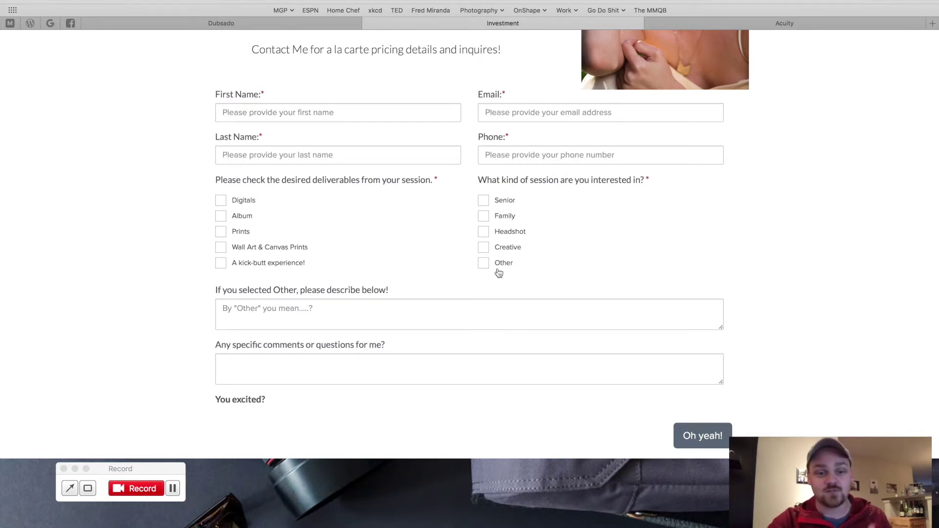
scroll(339, 350, "up", 5)
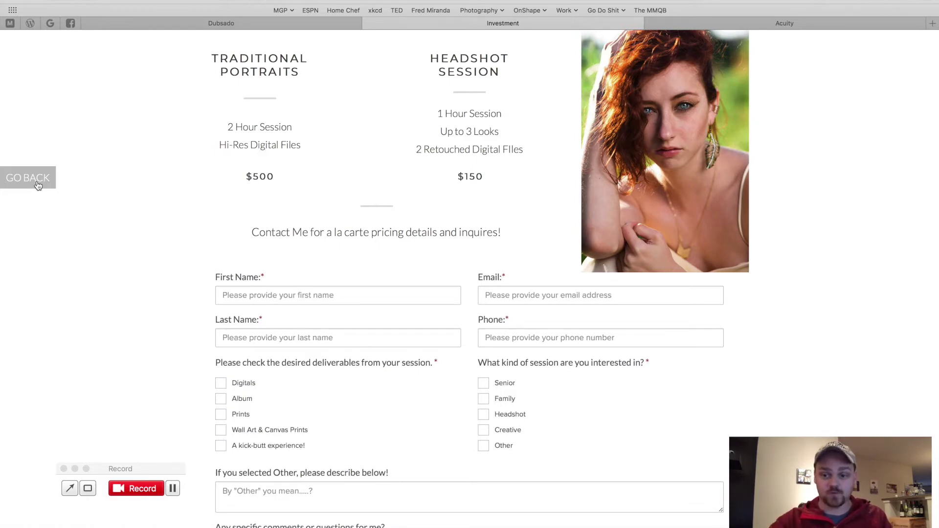
left_click(39, 185)
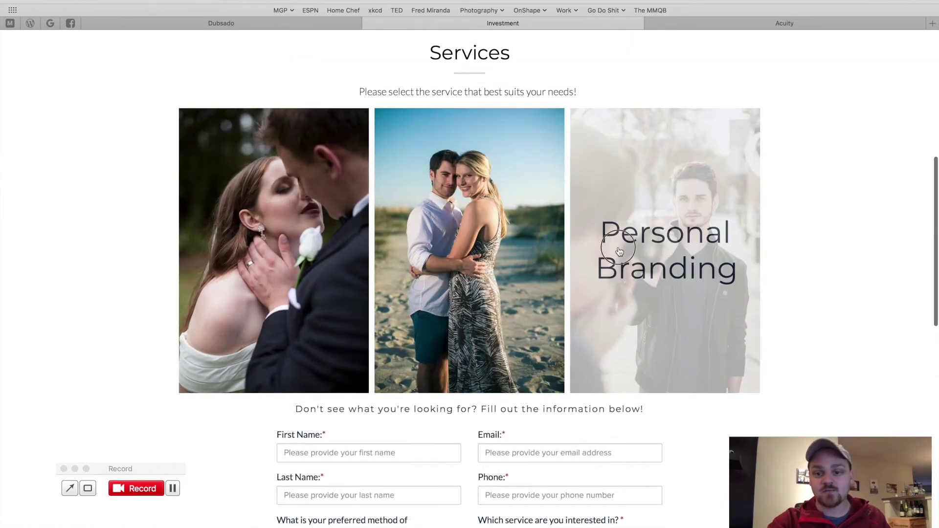
Review the Personal Branding pricing page, then return to the Services page
left_click(619, 251)
scroll(453, 233, "down", 6)
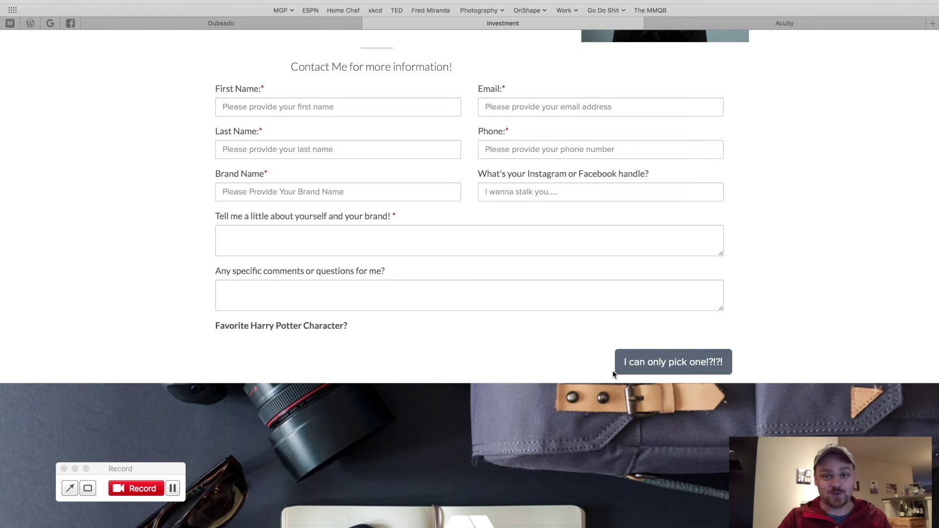
scroll(612, 373, "up", 5)
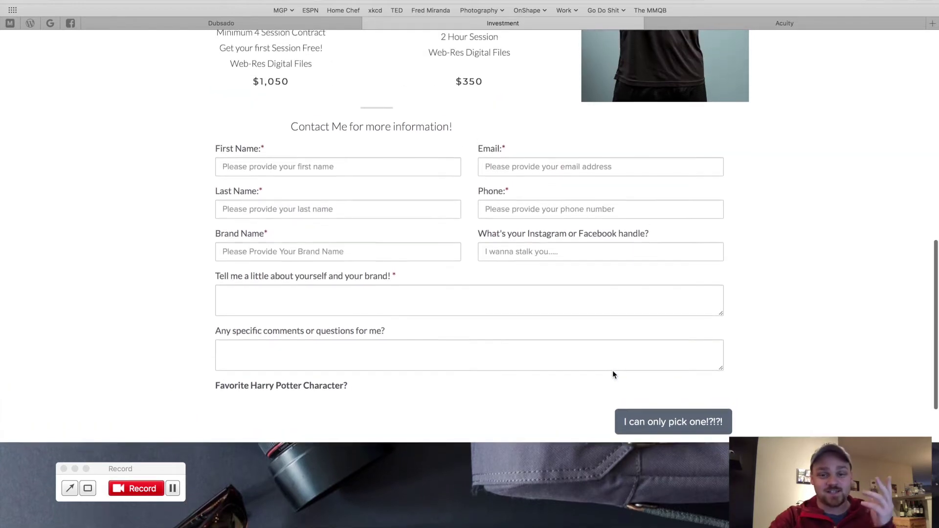
scroll(613, 371, "down", 2)
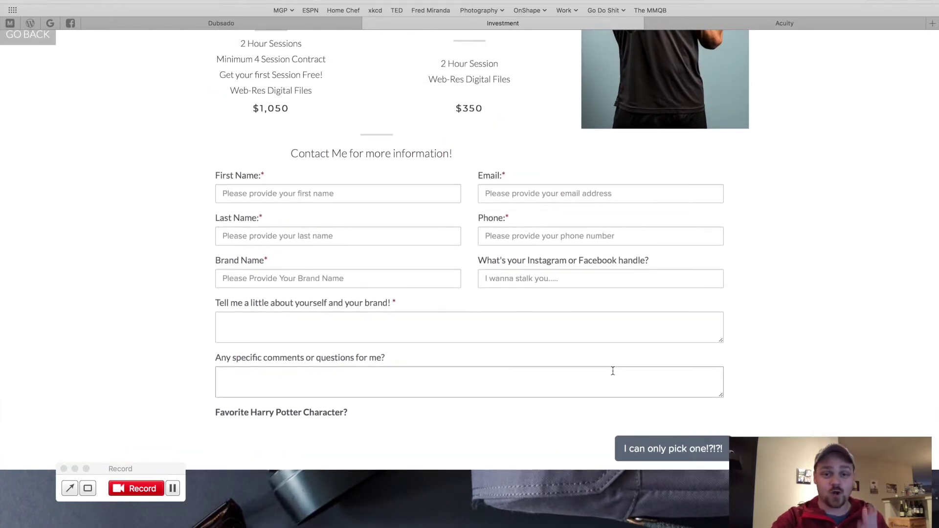
scroll(612, 371, "down", 4)
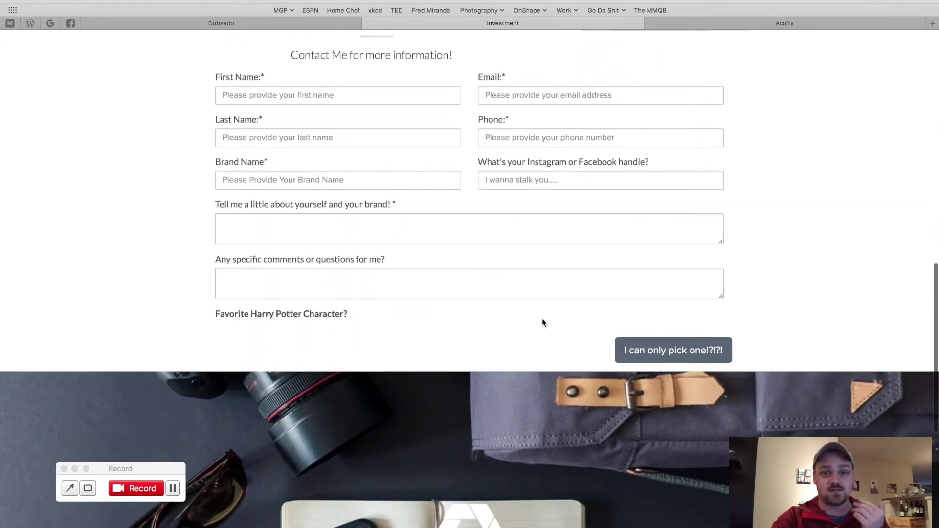
scroll(534, 316, "up", 20)
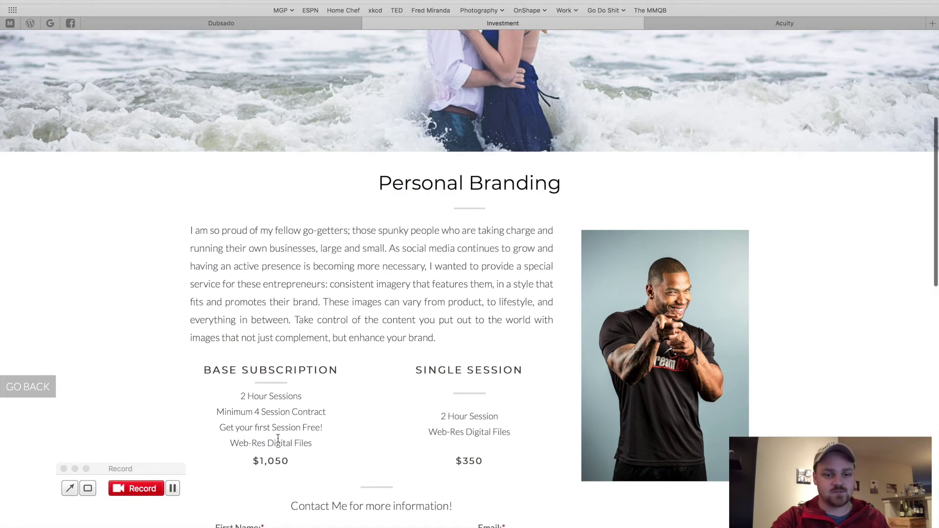
left_click(38, 389)
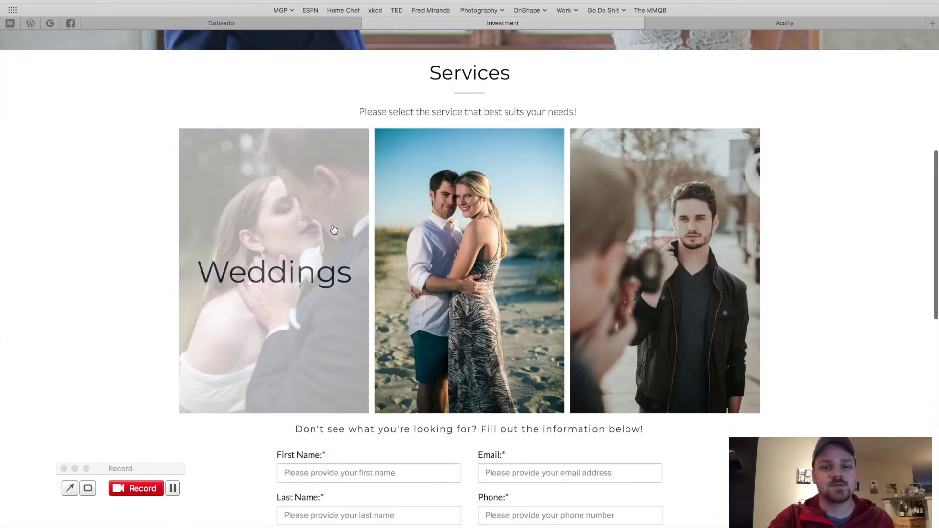
Look over the services inquiry form, go to the site's home page, then switch to Dubsado
scroll(138, 217, "down", 2)
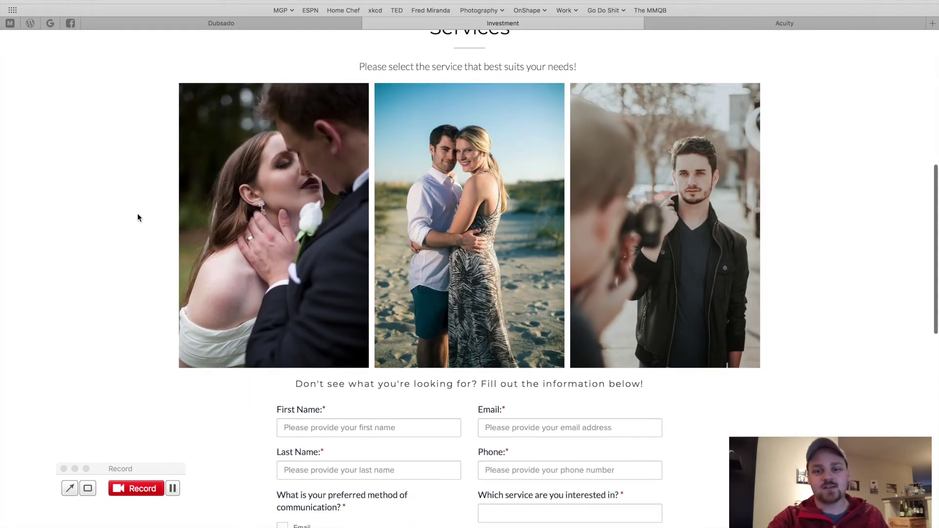
scroll(137, 217, "down", 10)
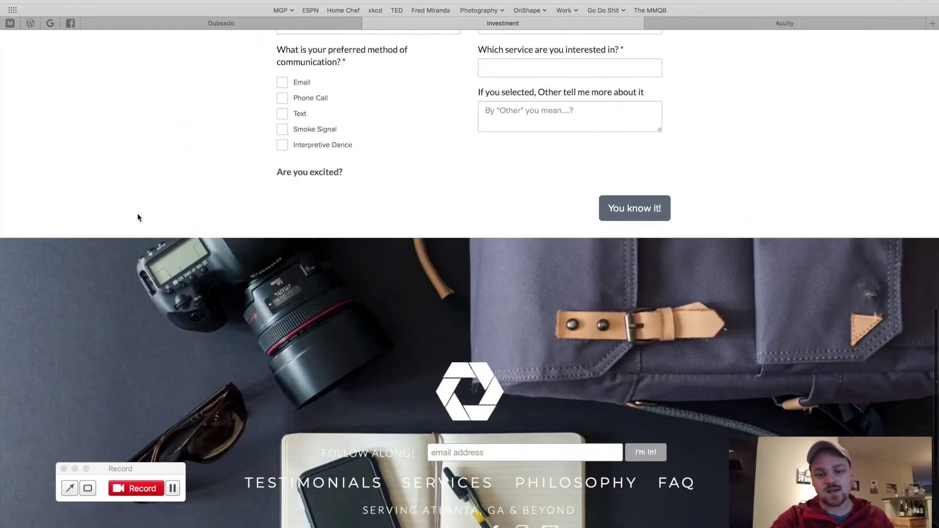
scroll(137, 213, "up", 15)
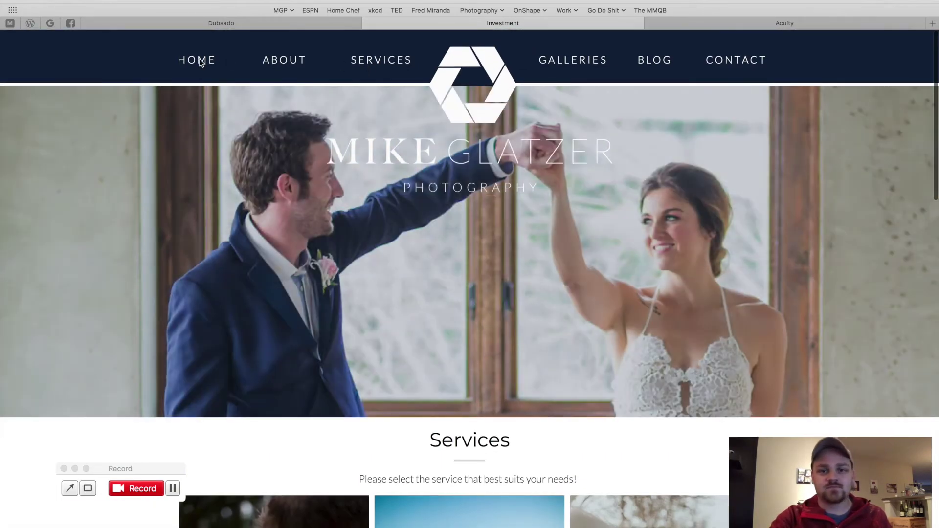
left_click(199, 60)
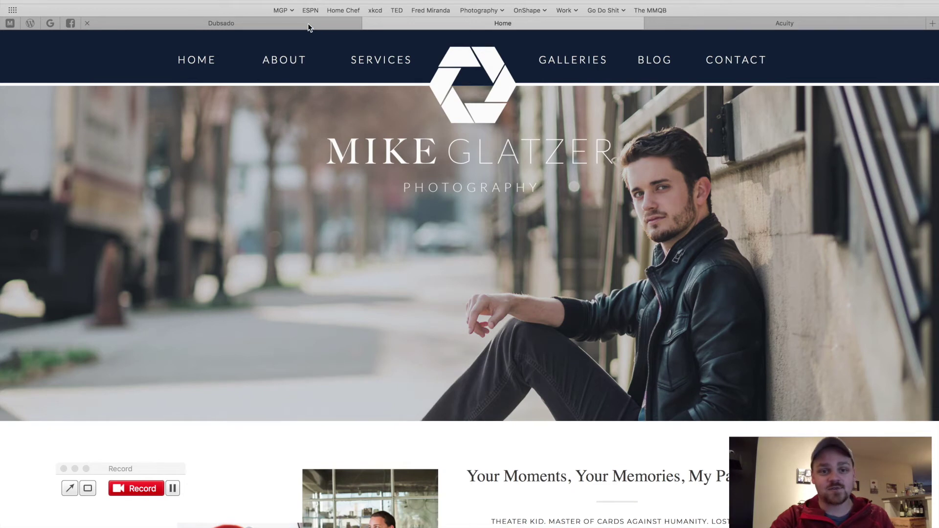
left_click(307, 22)
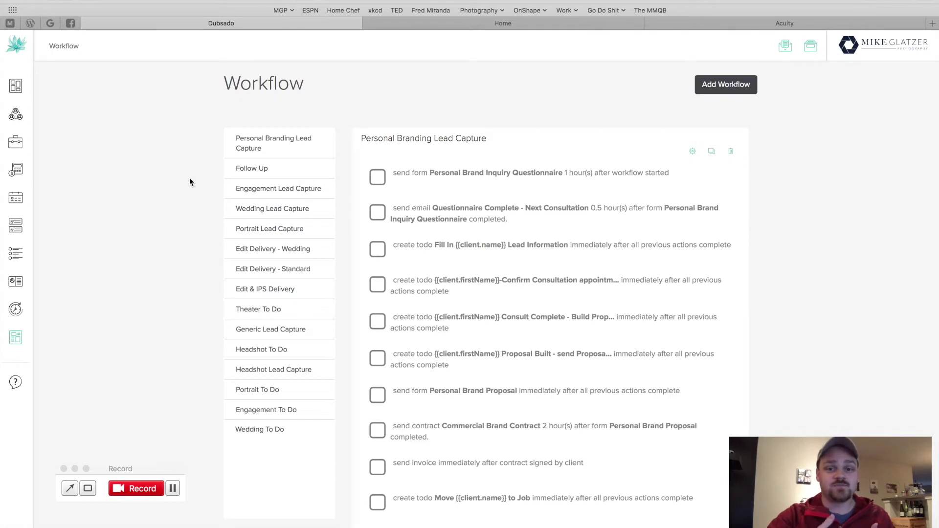
Open Generic Lead Capture from the Lead Capture column of Templates > Forms
left_click(19, 337)
left_click(30, 367)
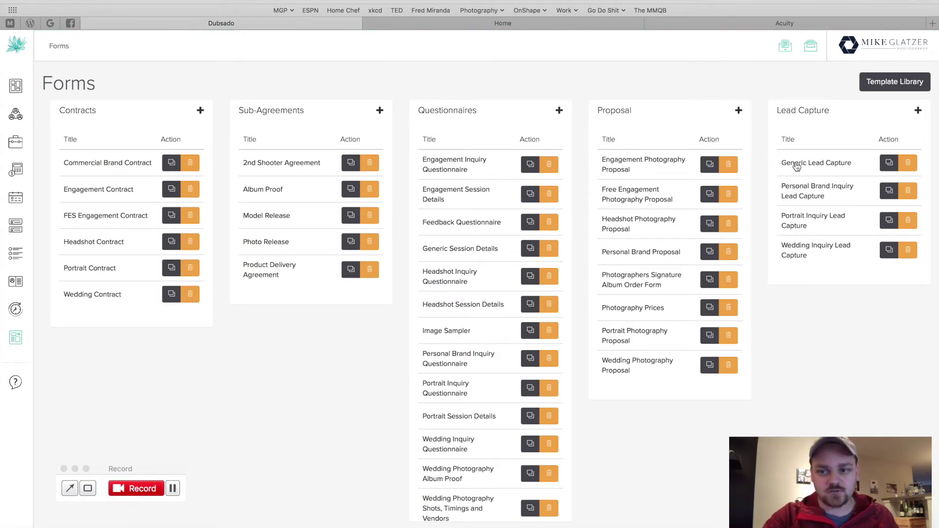
left_click(796, 167)
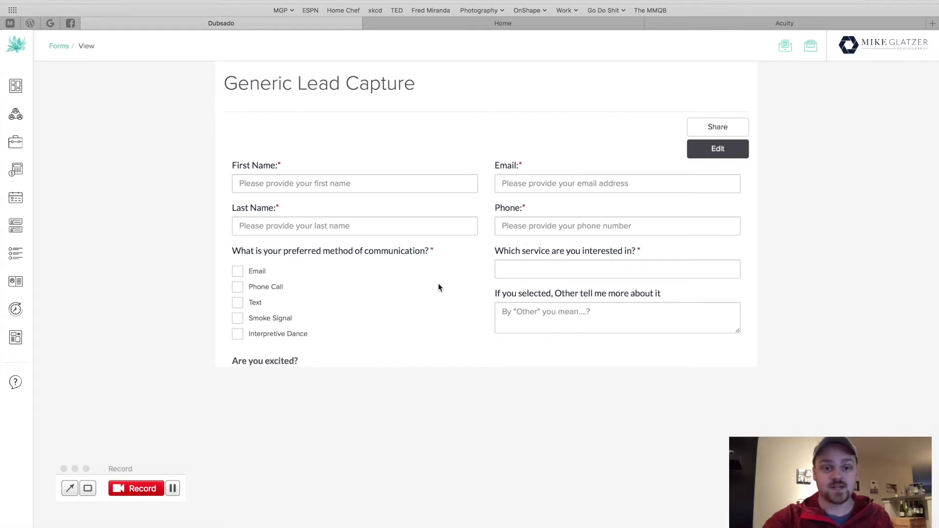
Link the 'Which service' Wedding option to the Wedding Lead Capture workflow, then close the editor
left_click(715, 149)
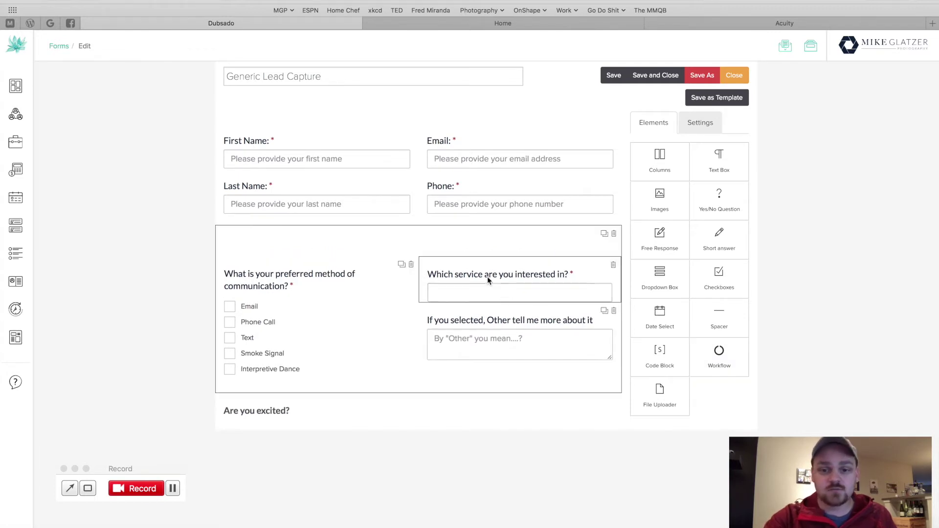
left_click(487, 275)
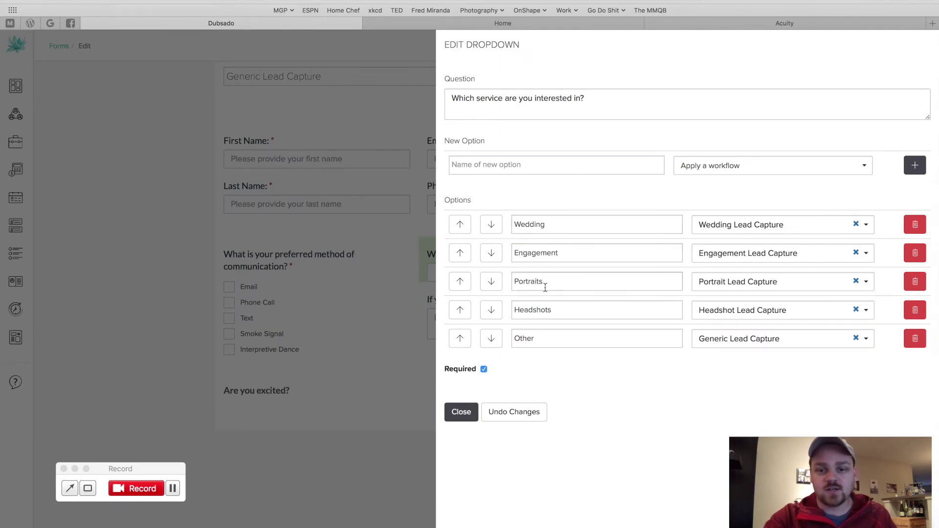
left_click(803, 227)
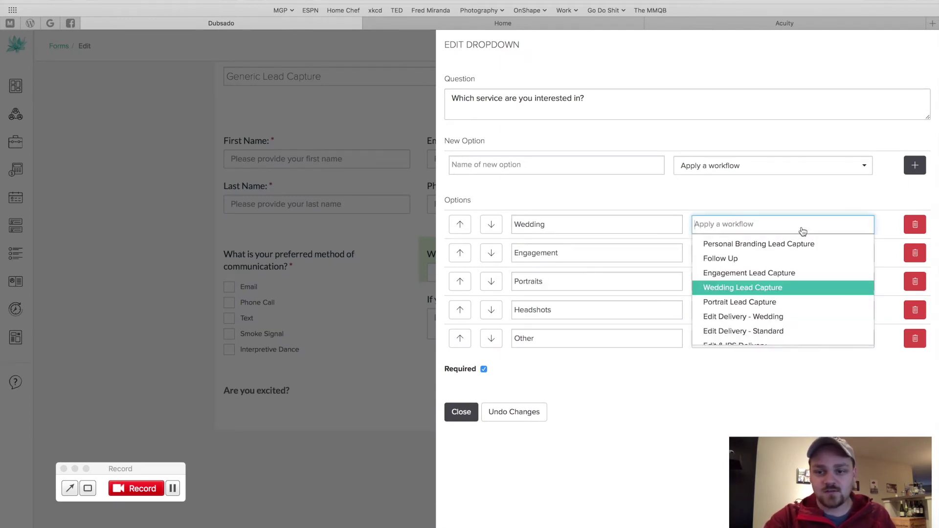
left_click(733, 289)
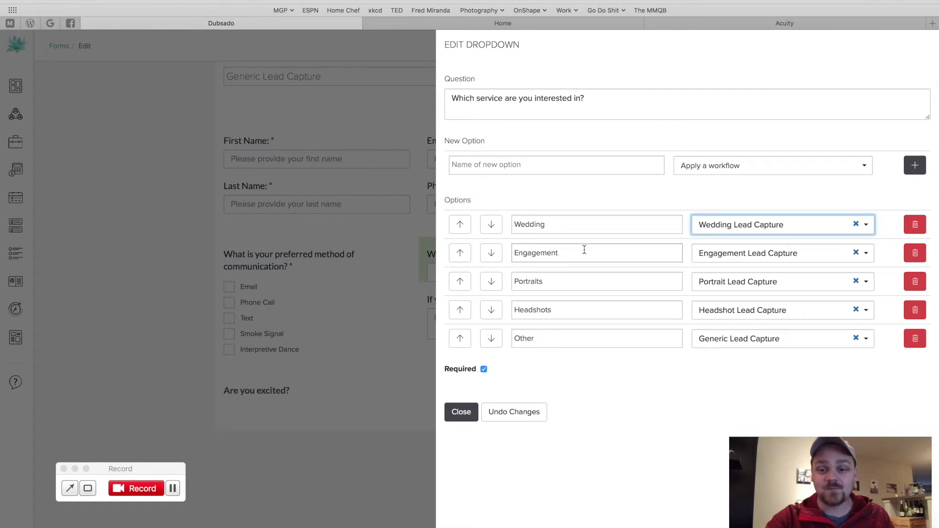
left_click(695, 380)
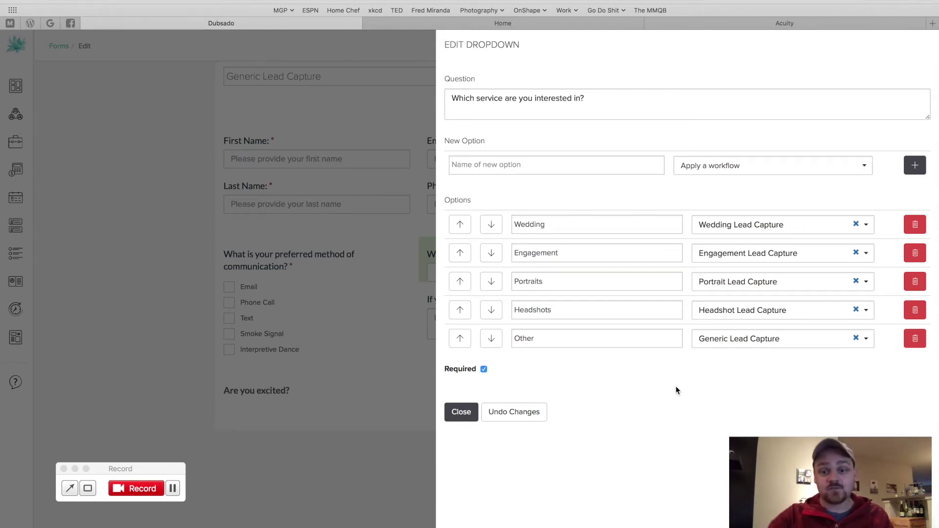
left_click(460, 412)
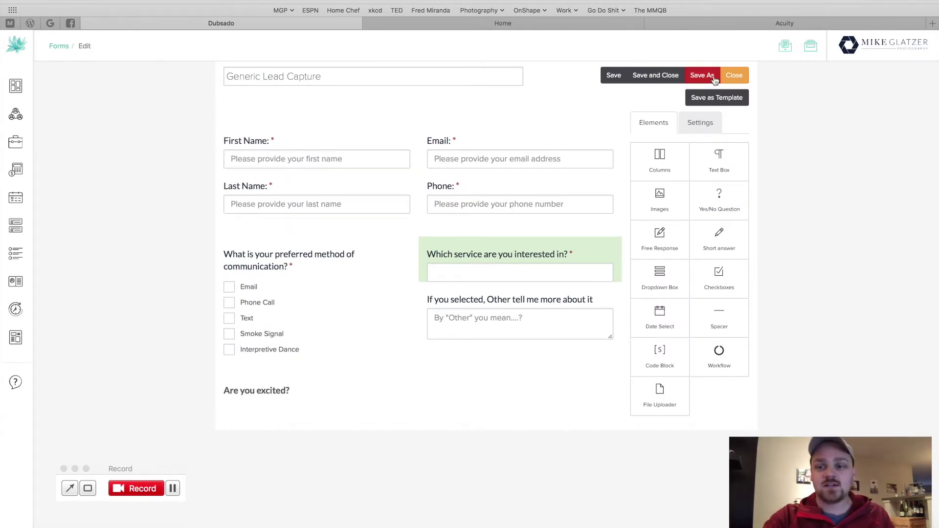
left_click(733, 76)
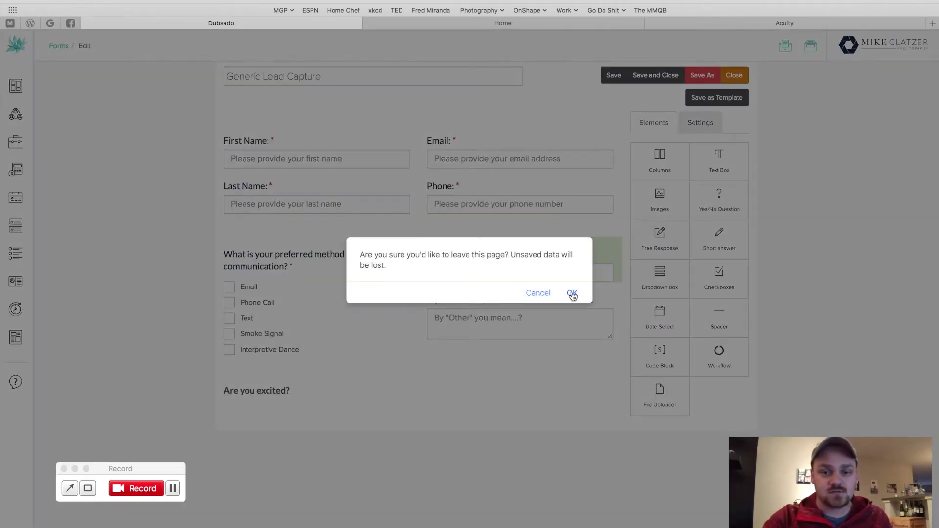
Discard the generic form's changes and open Wedding Inquiry Lead Capture for editing
left_click(572, 293)
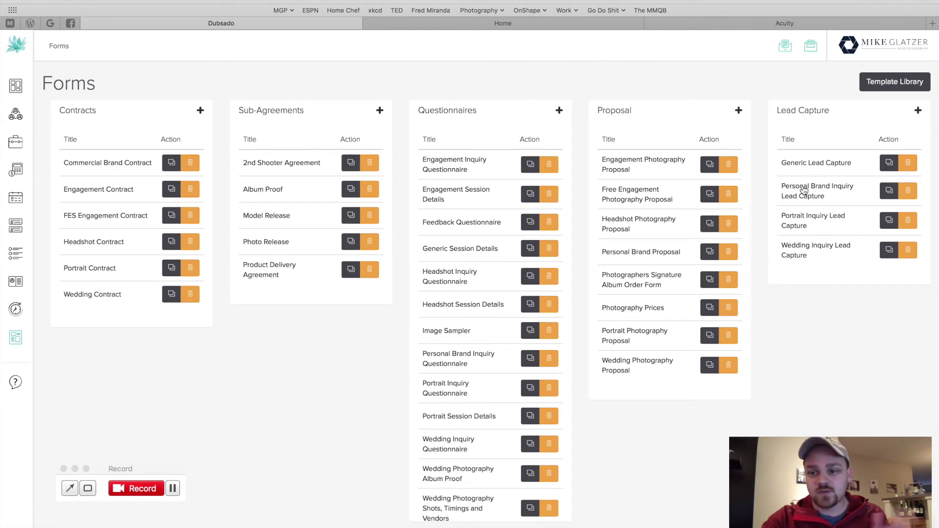
left_click(795, 251)
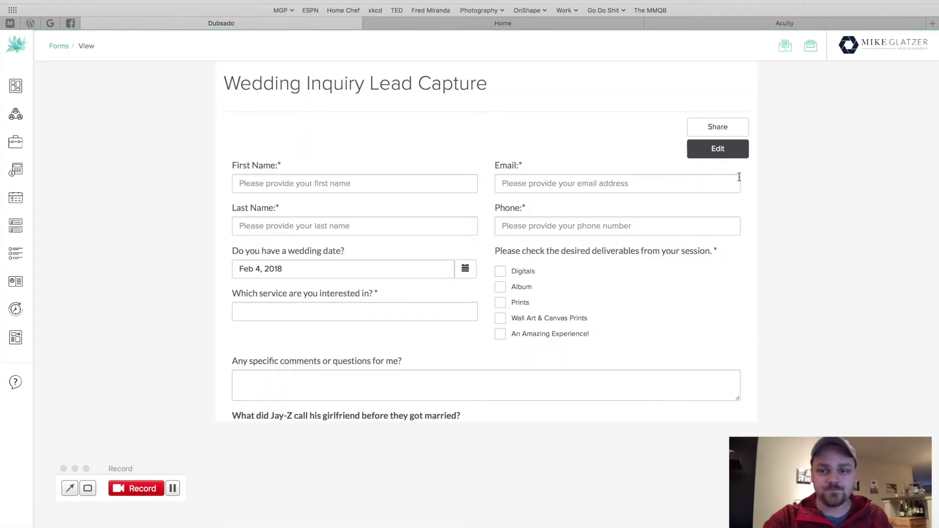
left_click(728, 150)
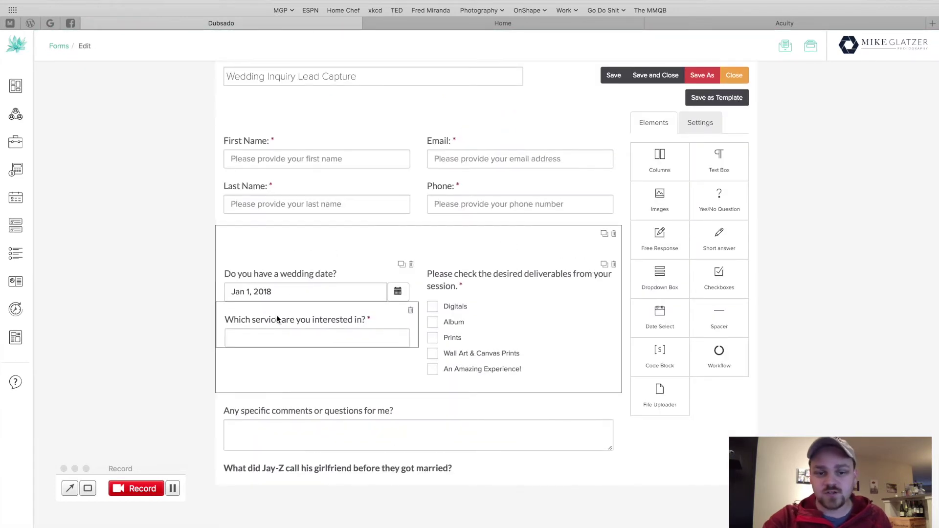
Review its service question's workflows, leave unsaved, then preview the Portrait Inquiry Lead Capture form
left_click(276, 318)
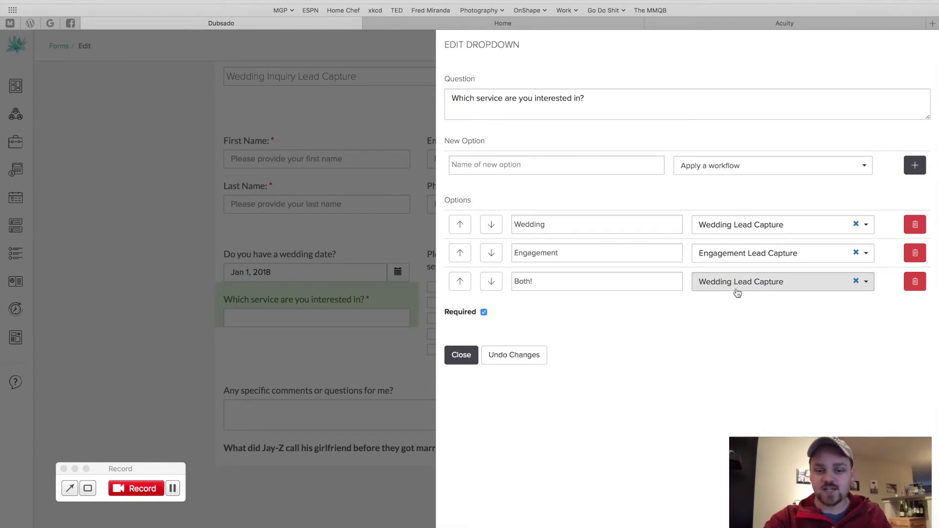
left_click(469, 361)
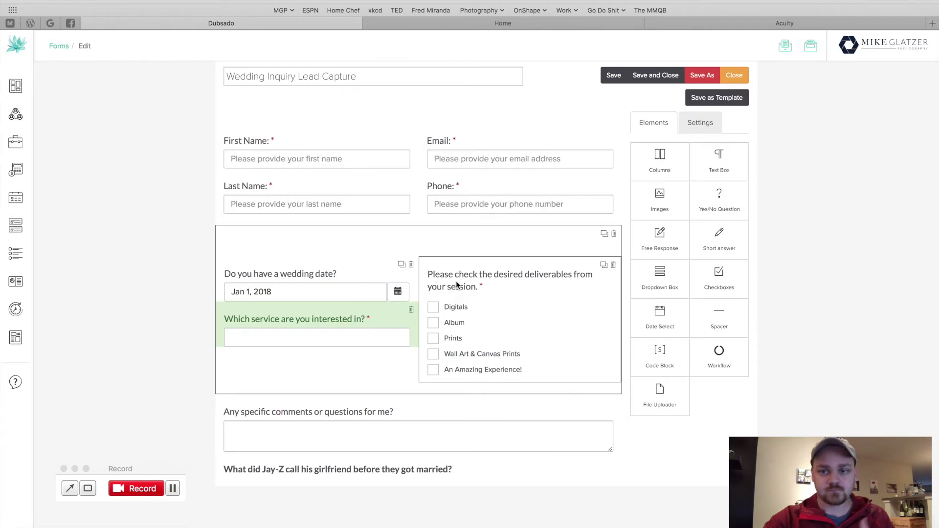
left_click(733, 76)
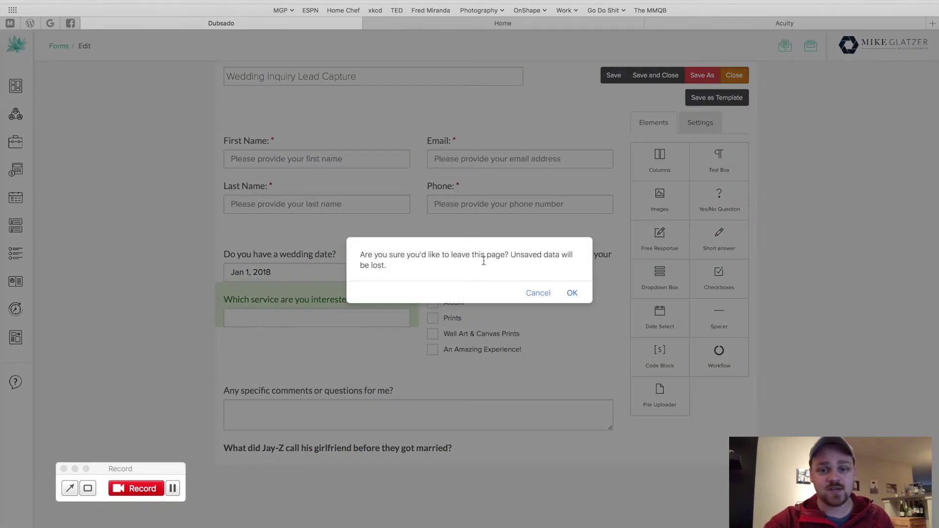
left_click(571, 294)
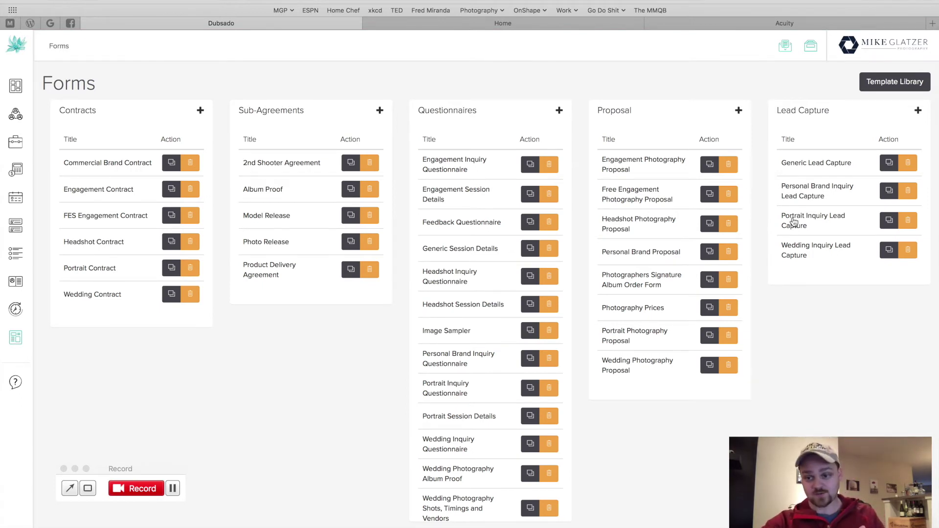
left_click(793, 221)
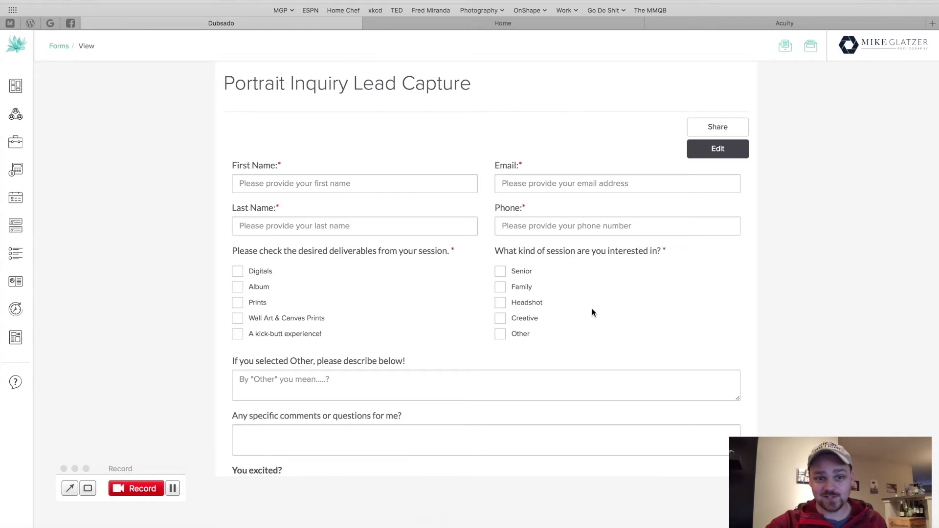
key("super+bracketleft")
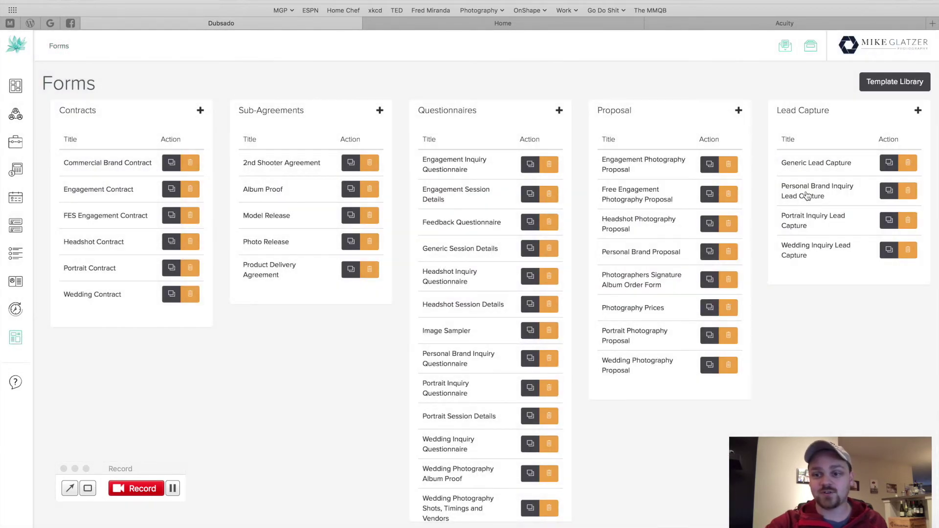
left_click(810, 196)
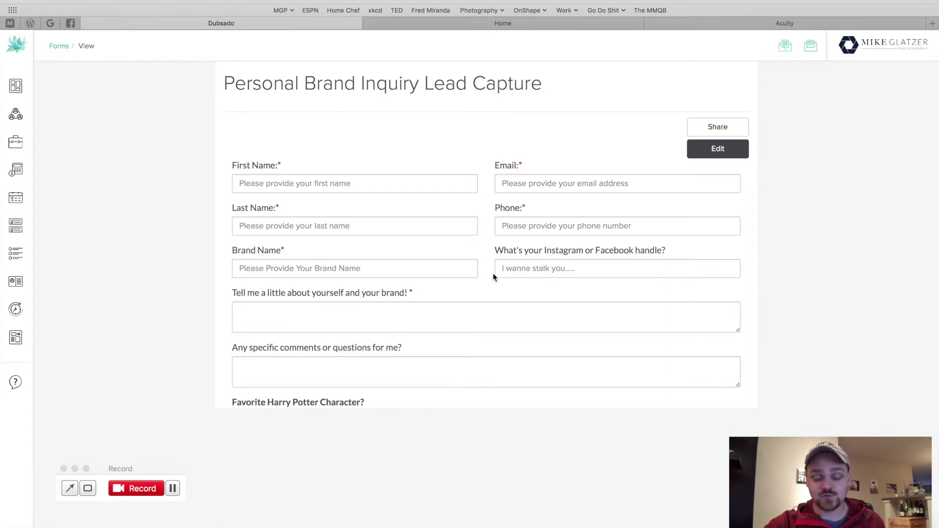
key("super+bracketleft")
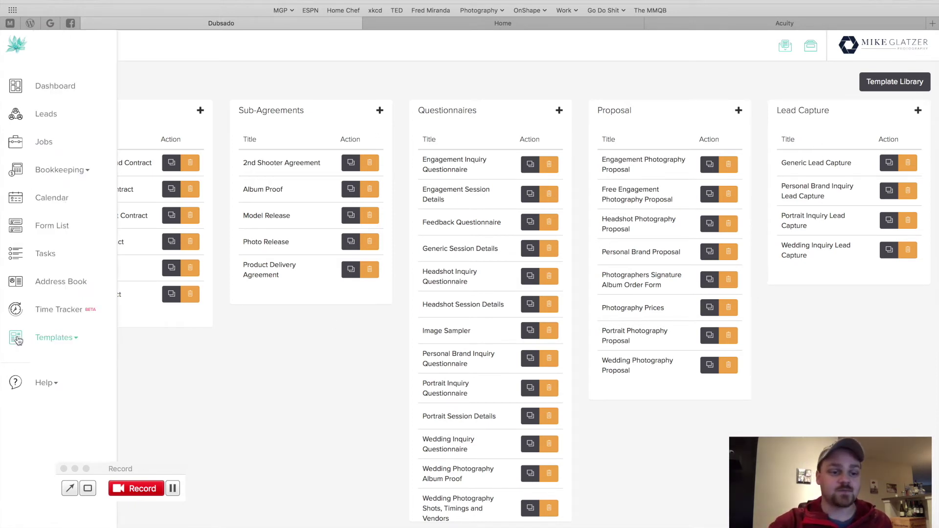
Edit the Portrait Lead Capture workflow and inspect its Portrait Inquiry Questionnaire send-form action
left_click(43, 339)
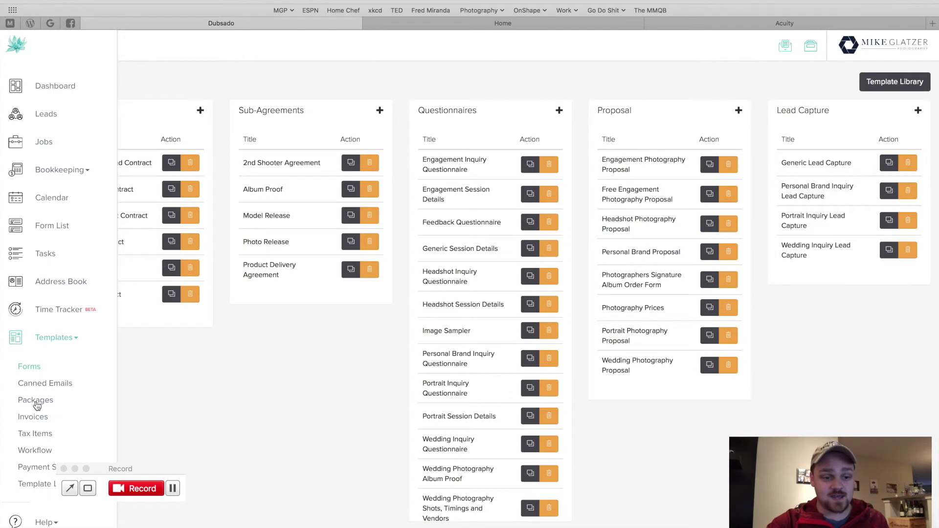
left_click(31, 450)
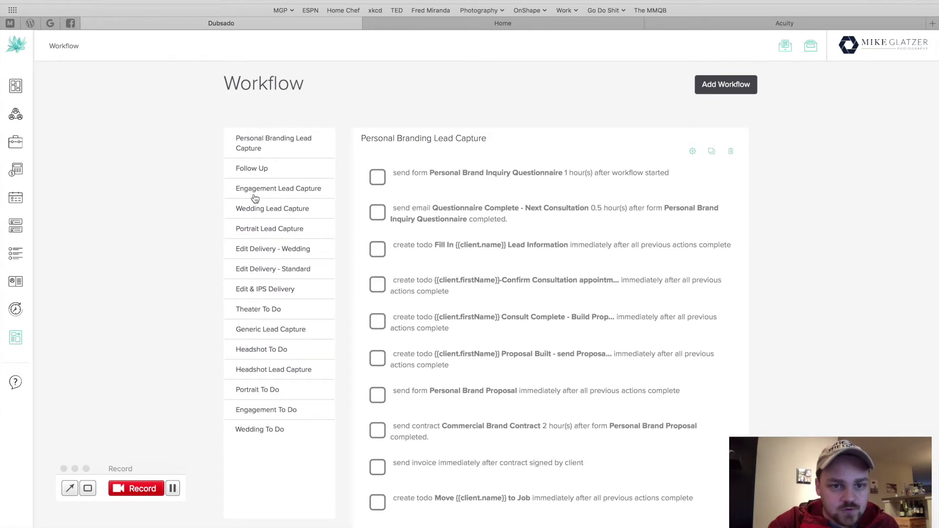
left_click(257, 229)
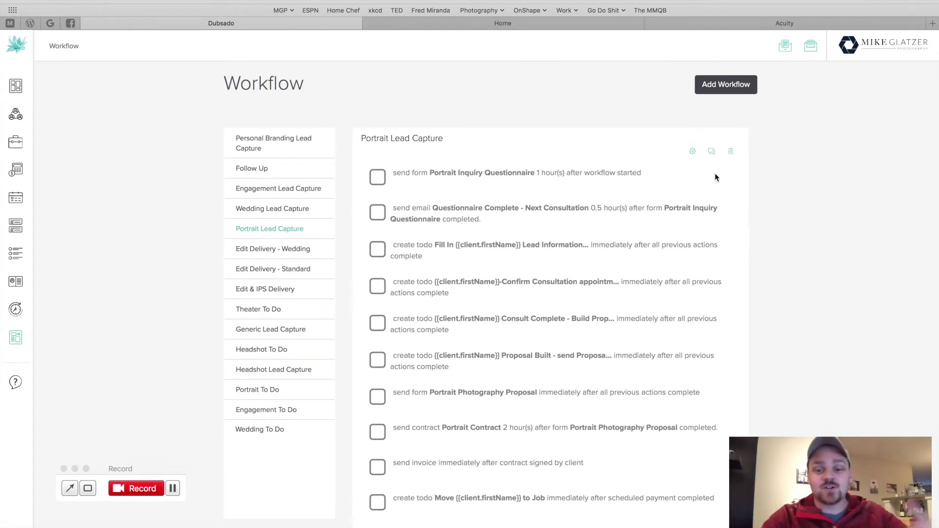
left_click(692, 153)
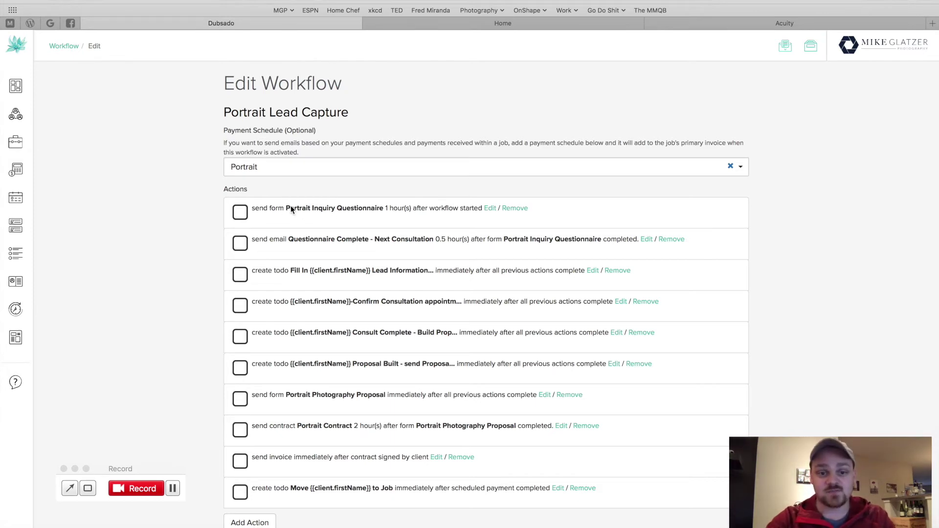
left_click(491, 211)
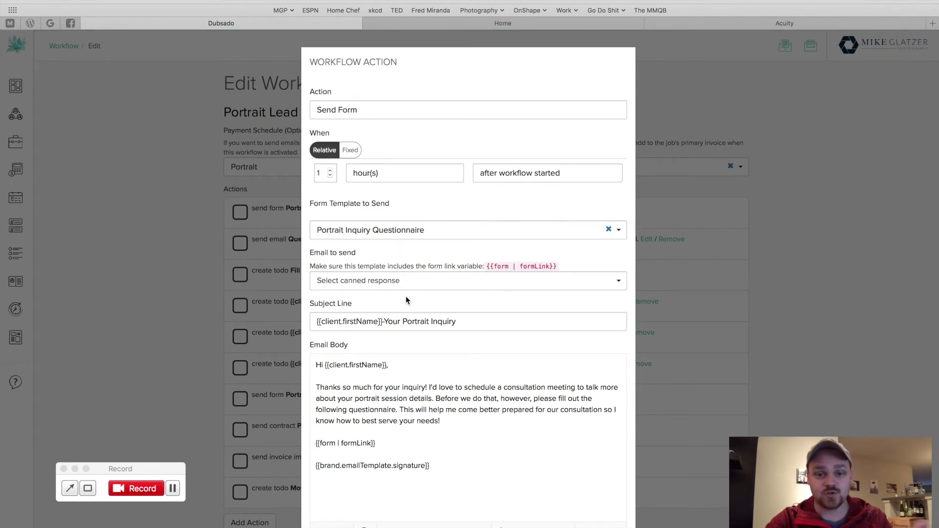
scroll(406, 297, "down", 2)
scroll(375, 351, "down", 1)
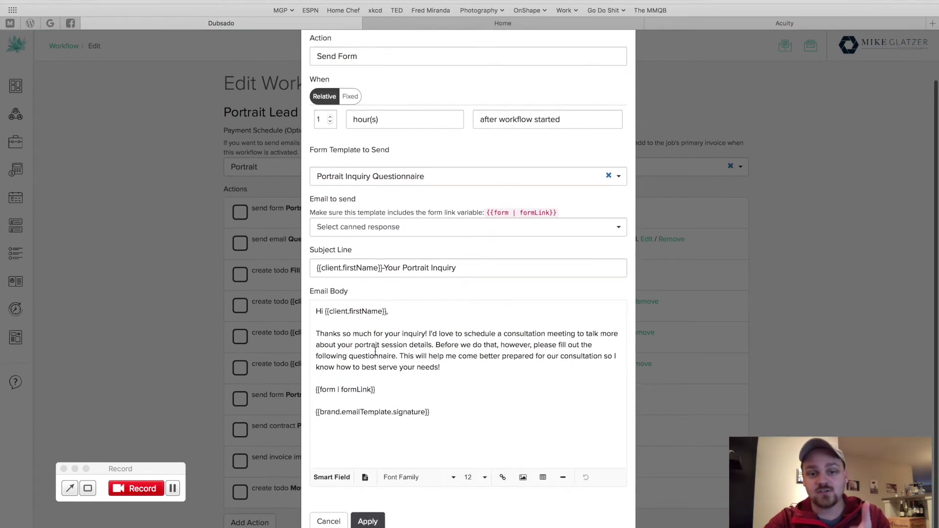
left_click(328, 522)
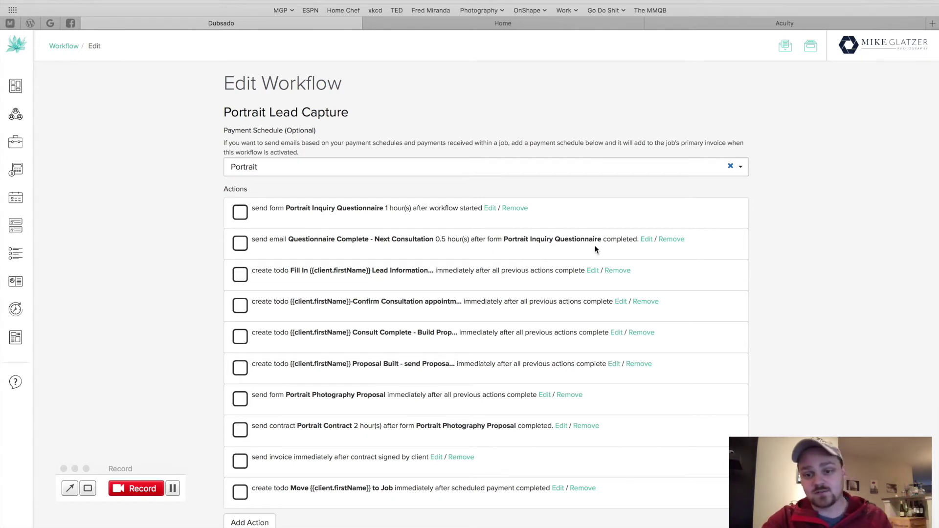
left_click(651, 244)
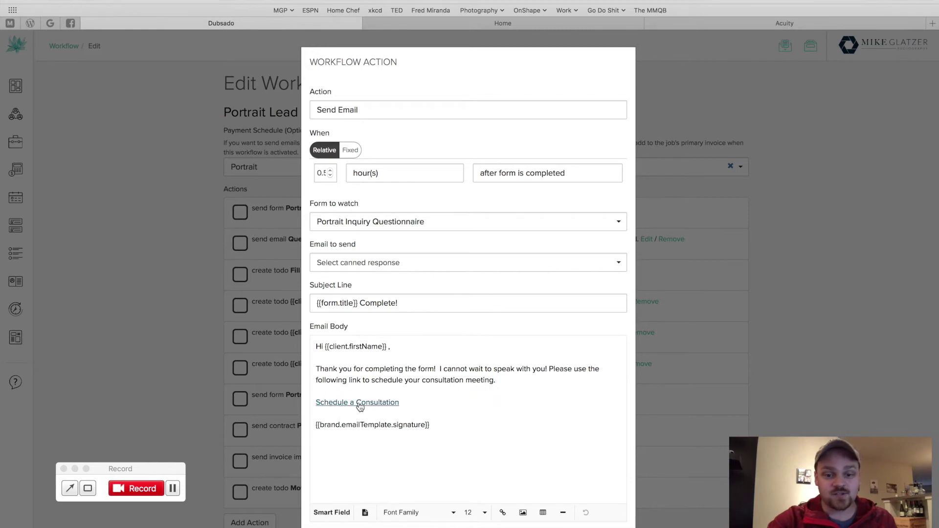
scroll(344, 447, "down", 3)
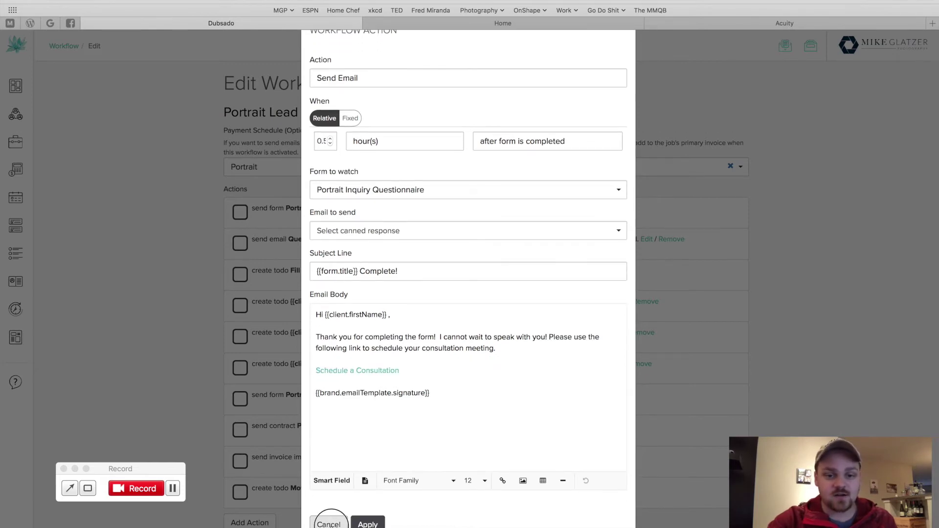
left_click(329, 522)
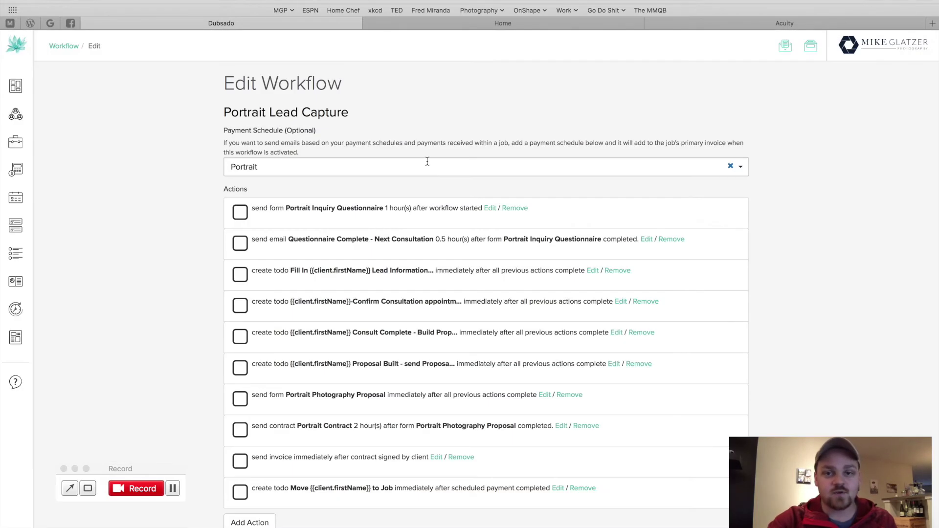
In the Acuity tab, go to Business Settings > Appointment Types
left_click(708, 26)
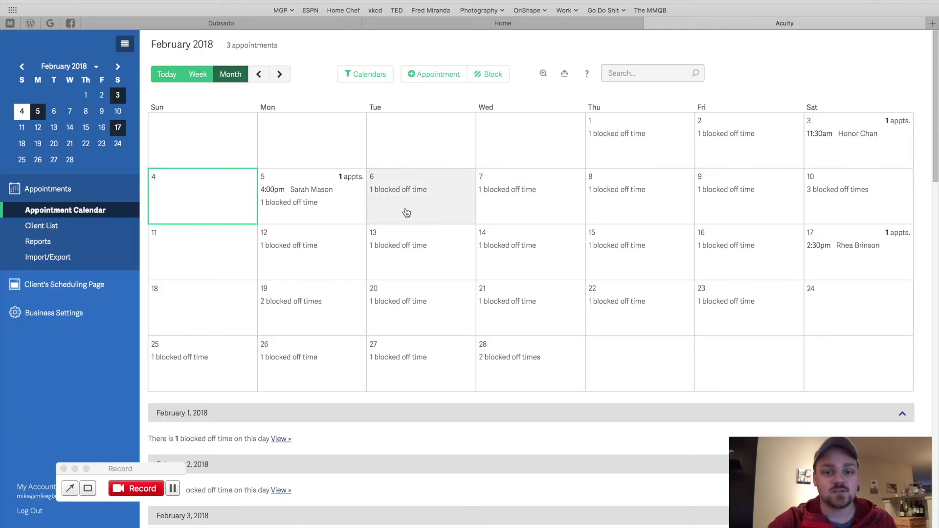
scroll(405, 209, "down", 2)
scroll(406, 211, "up", 2)
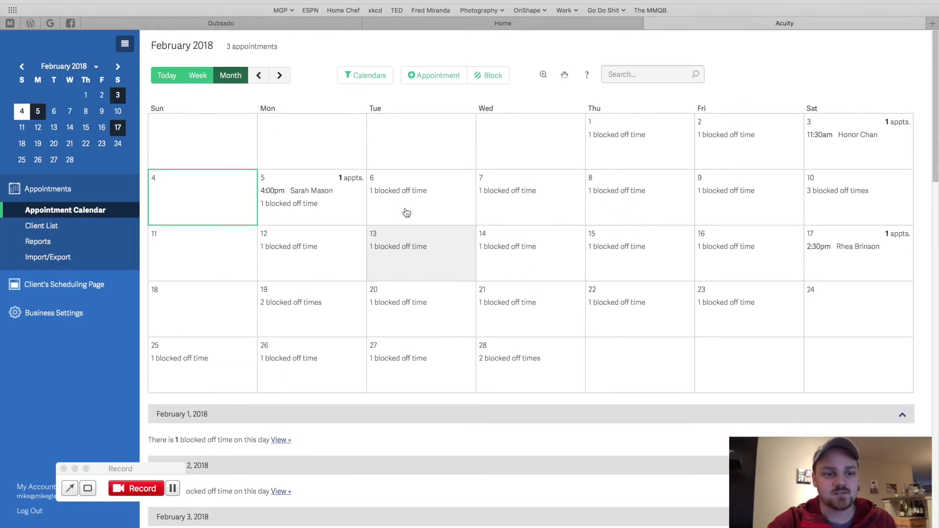
left_click(52, 315)
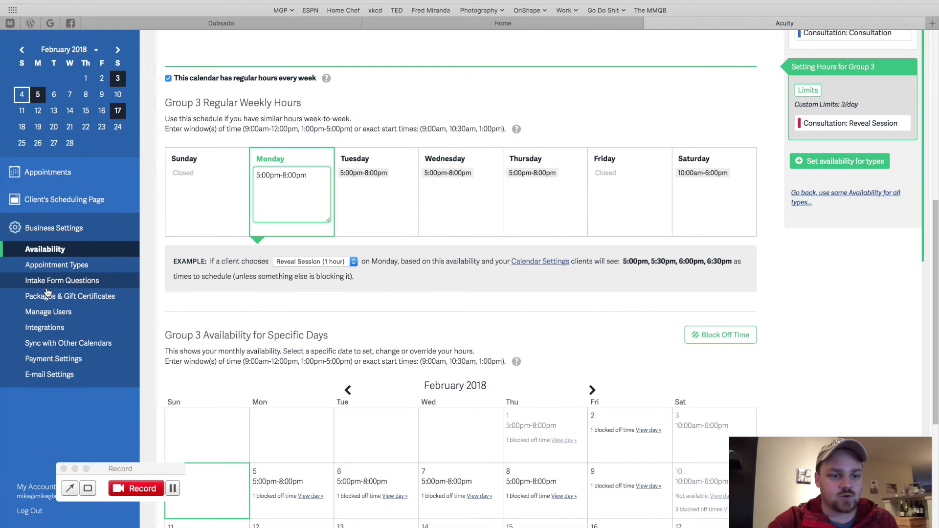
left_click(45, 266)
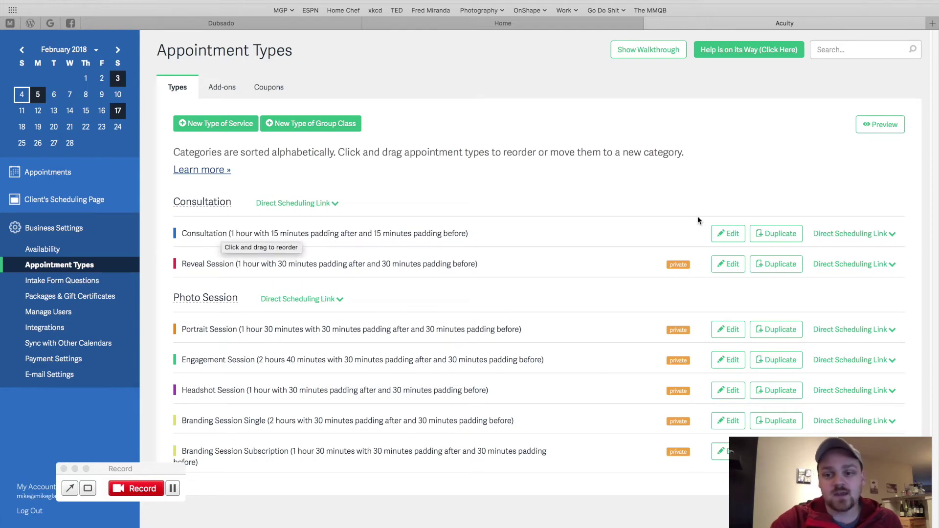
Expand Consultation's Direct Scheduling Link and open that URL in a new tab
left_click(851, 234)
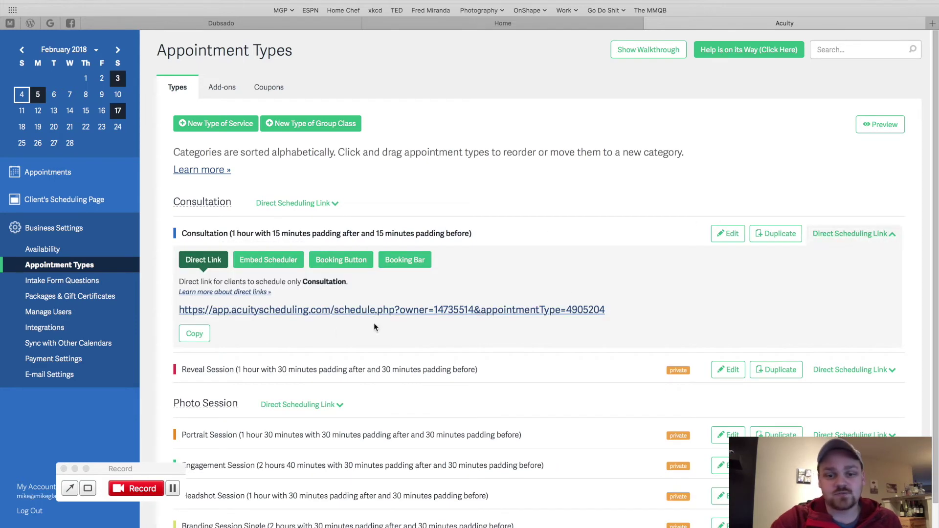
right_click(328, 314)
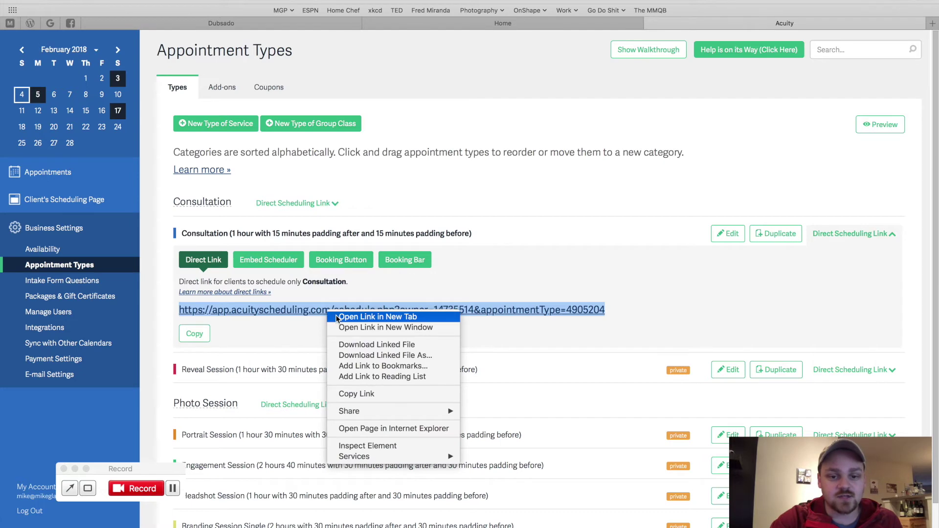
left_click(336, 317)
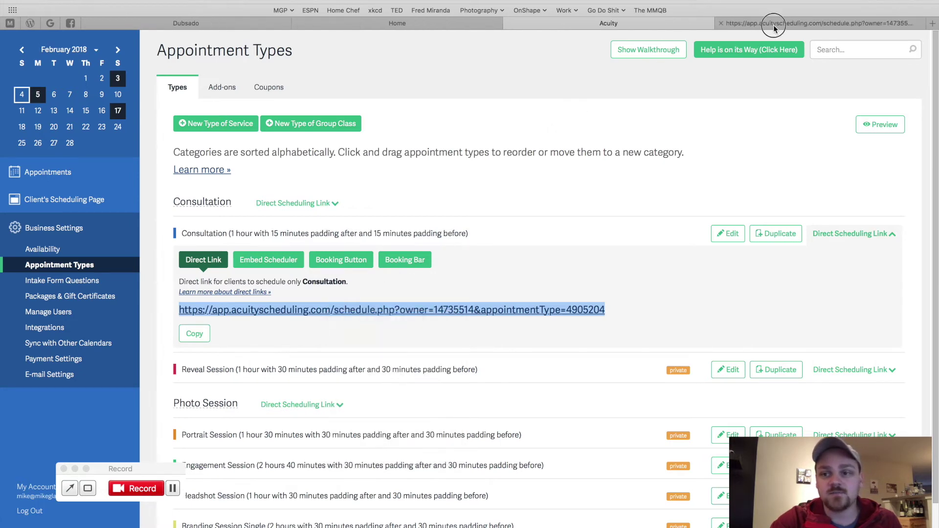
left_click(774, 28)
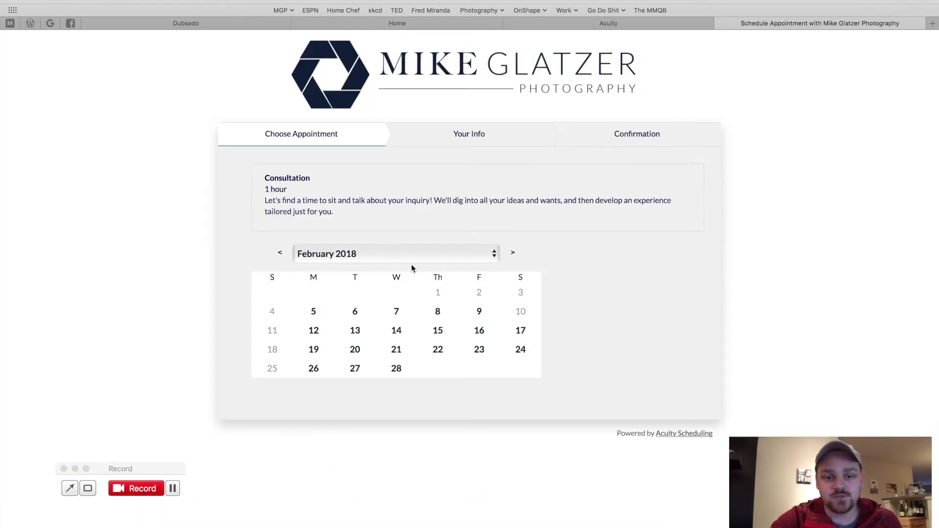
Preview a Consultation booking for February 21 at 5:00pm, then close the tab without booking
left_click(392, 354)
left_click(404, 400)
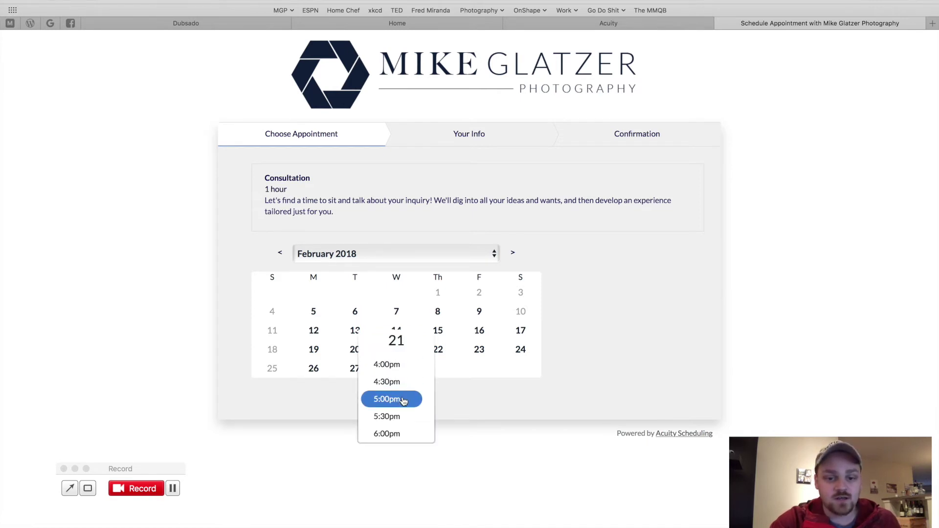
left_click(459, 400)
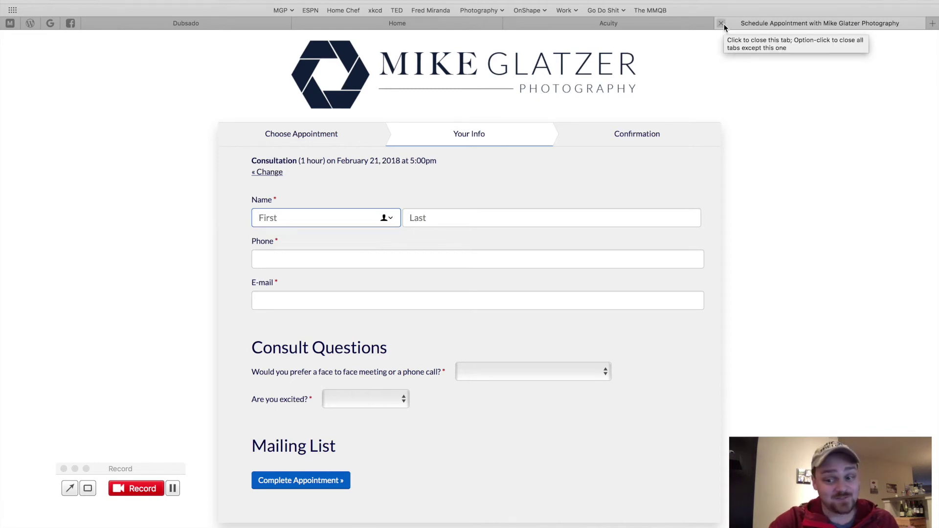
left_click(721, 24)
left_click(538, 175)
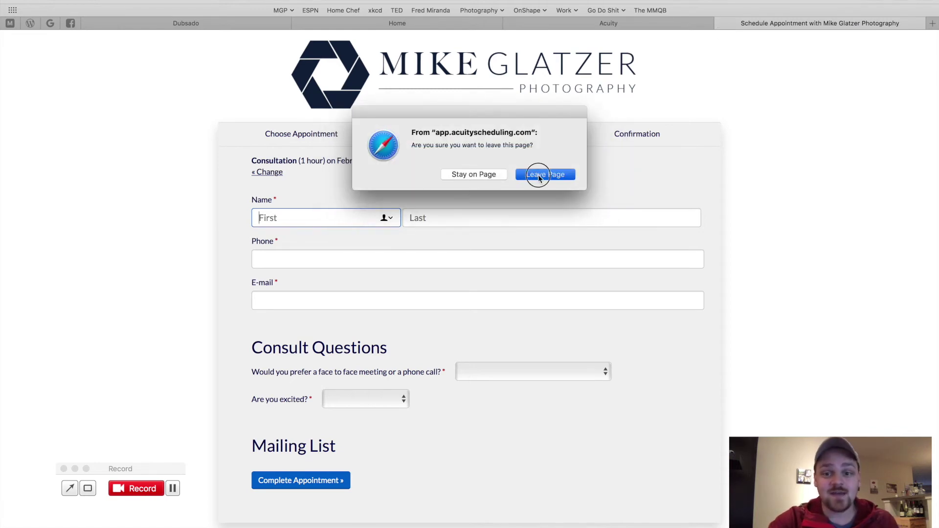
Return to the Dubsado tab showing the Portrait Lead Capture Edit Workflow page
left_click(650, 24)
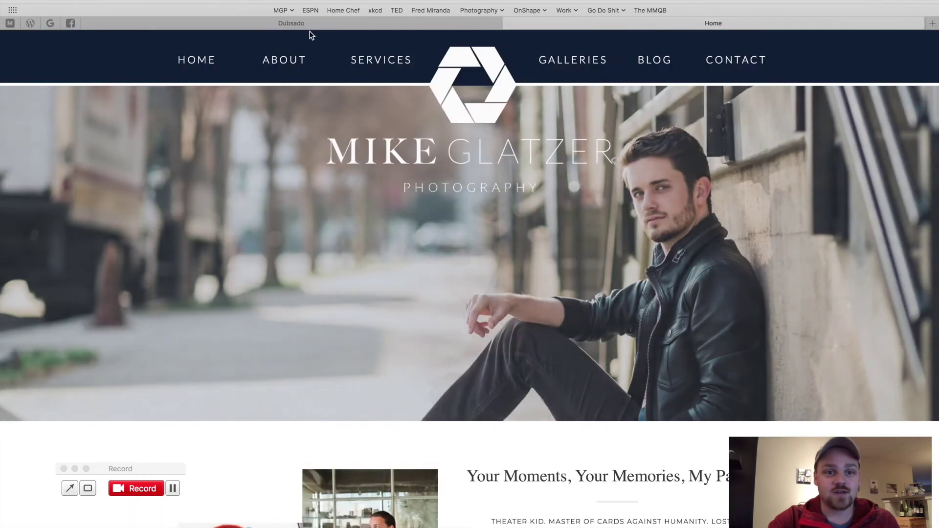
left_click(122, 23)
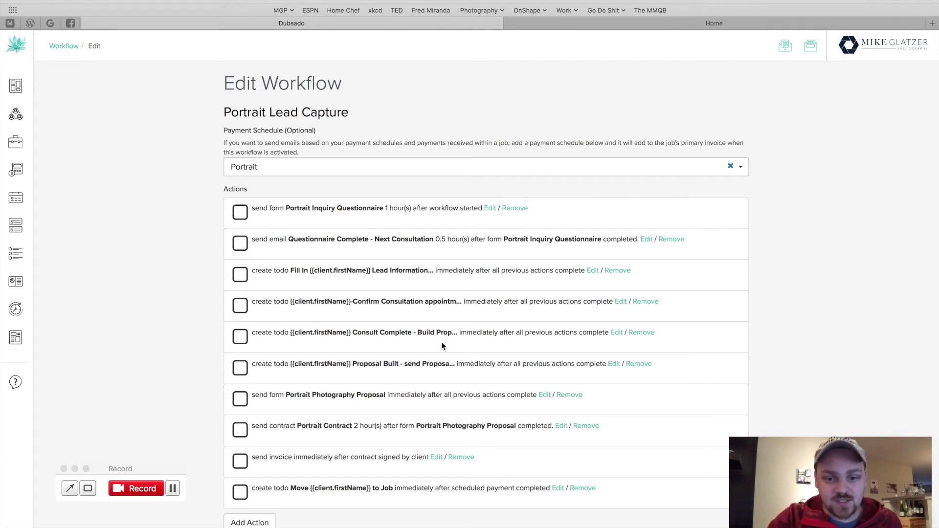
left_click(616, 333)
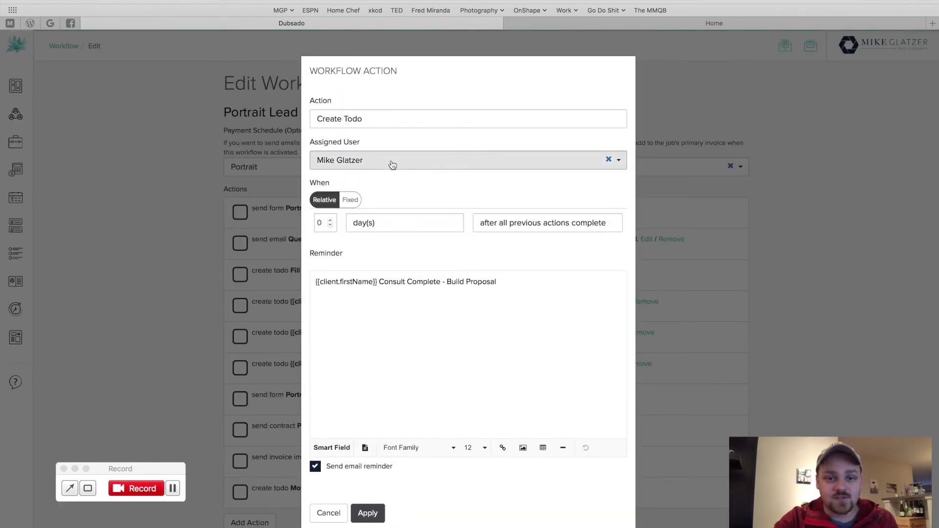
left_click(328, 513)
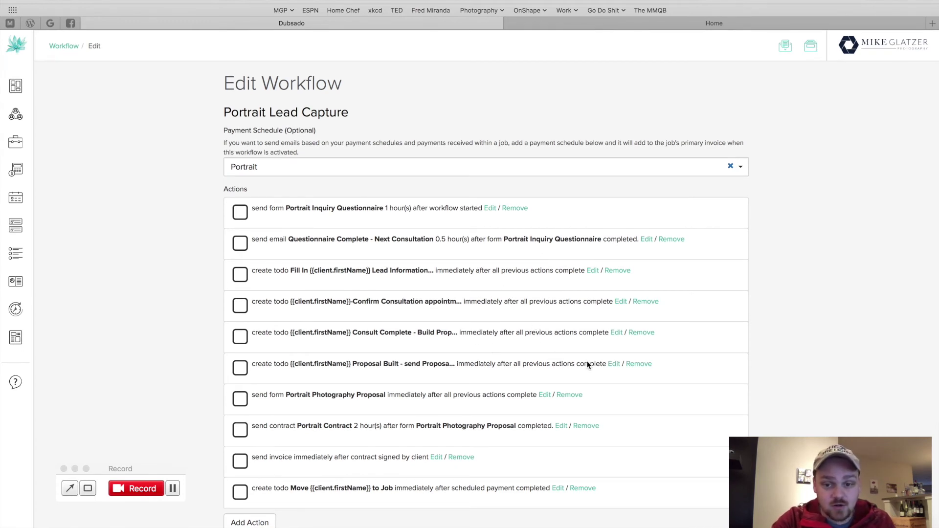
left_click(614, 364)
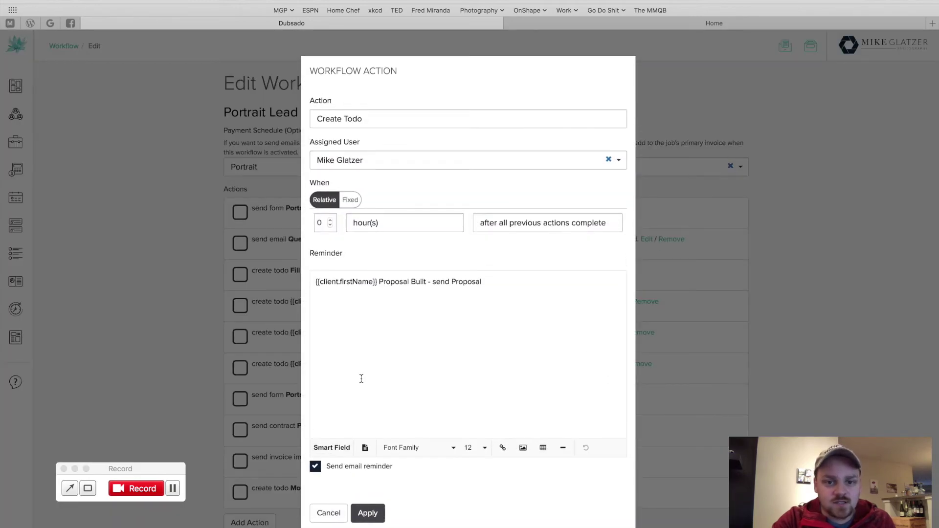
left_click(328, 513)
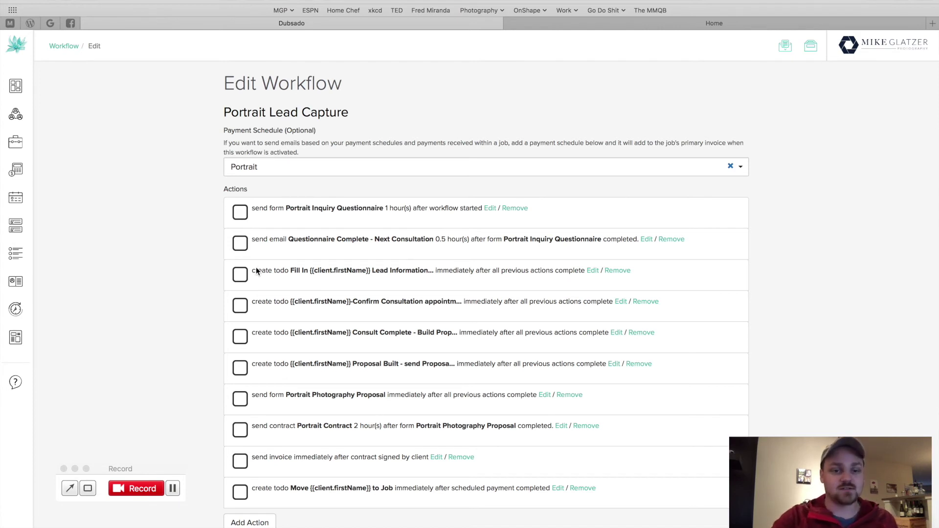
Abandon the Wedding Photography Proposal editor without saving and go to the Dashboard
mouse_move(16, 88)
left_click(47, 115)
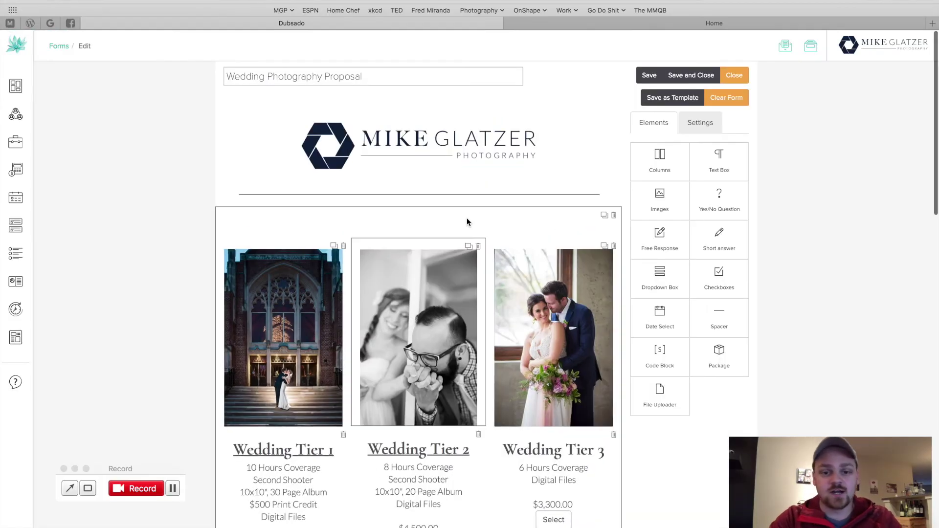
scroll(467, 219, "down", 5)
scroll(467, 222, "down", 10)
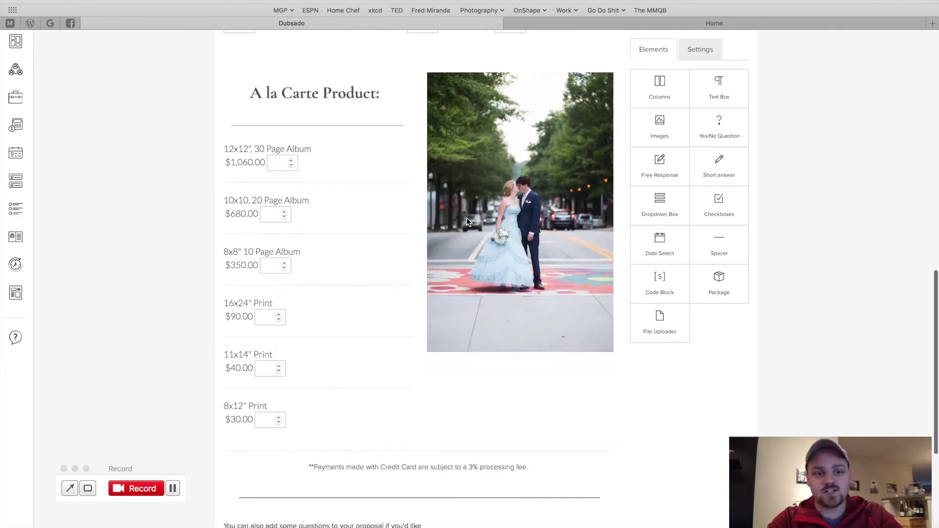
scroll(466, 222, "down", 5)
scroll(467, 220, "up", 20)
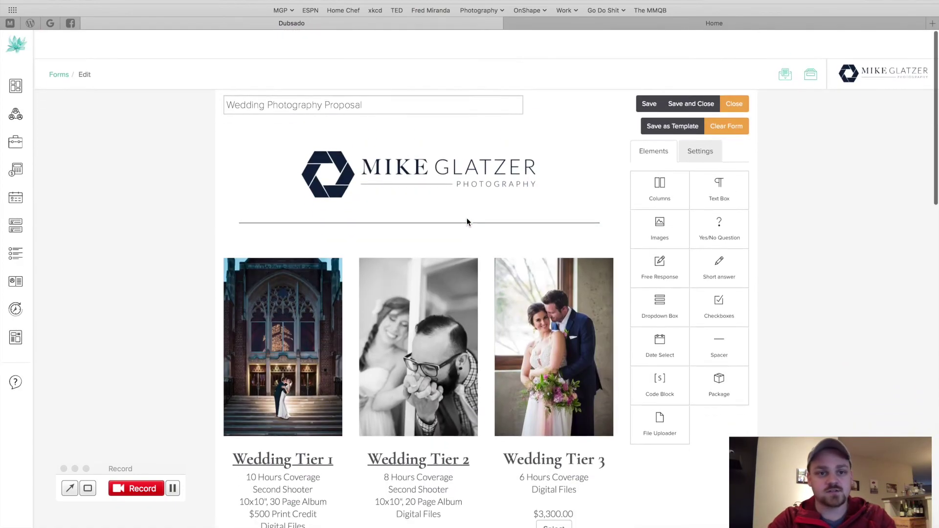
left_click(76, 111)
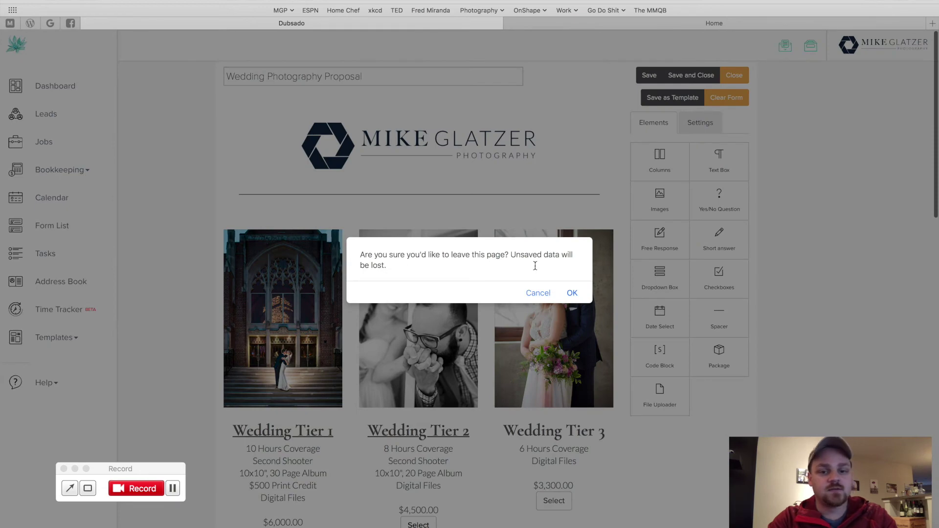
left_click(539, 294)
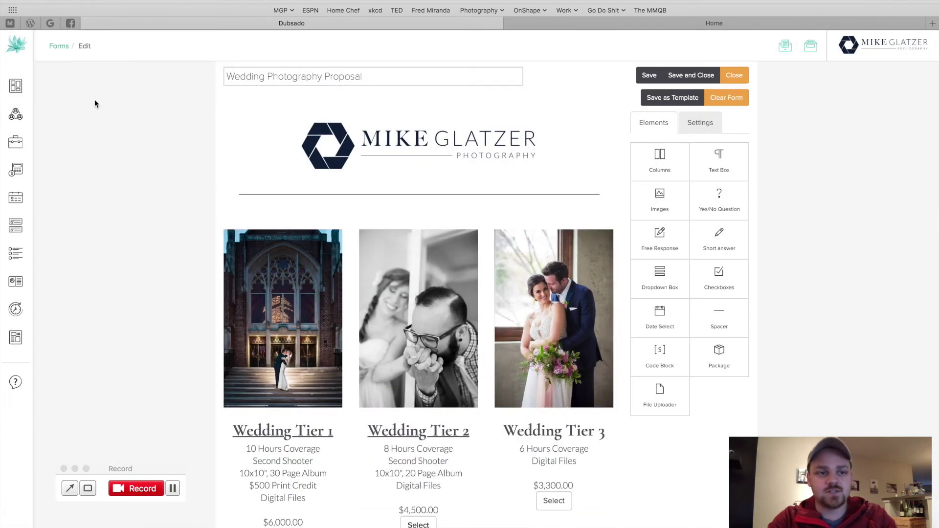
left_click(19, 90)
left_click(570, 293)
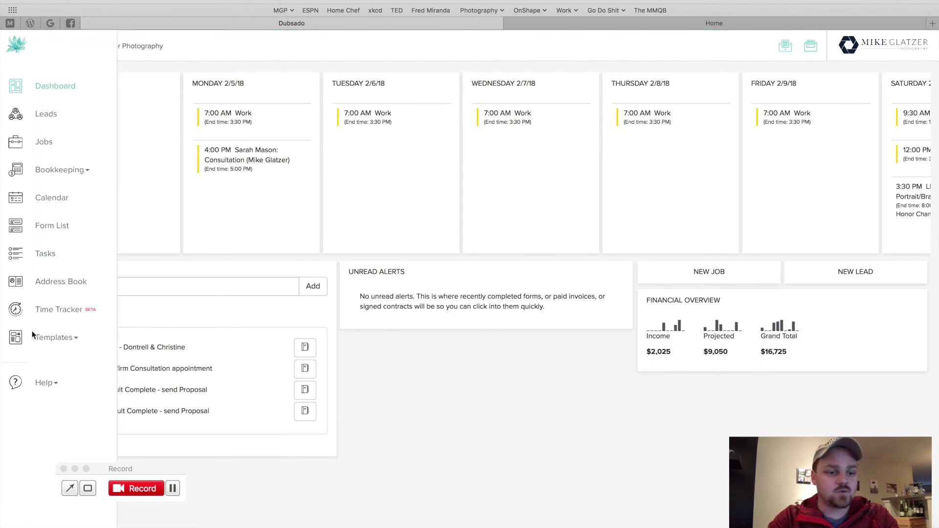
Preview the Portrait Inquiry Questionnaire from Templates > Forms and check its delivery timeframe choices
left_click(44, 338)
left_click(30, 364)
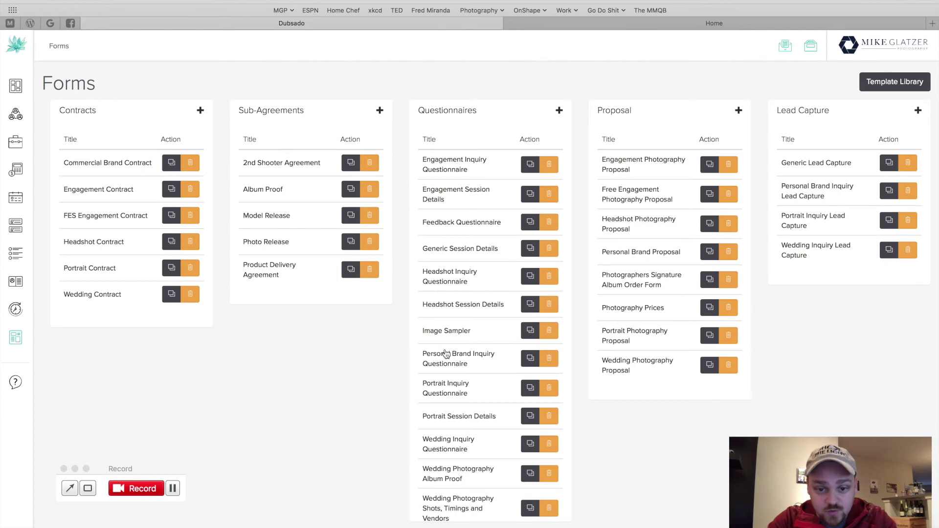
left_click(449, 392)
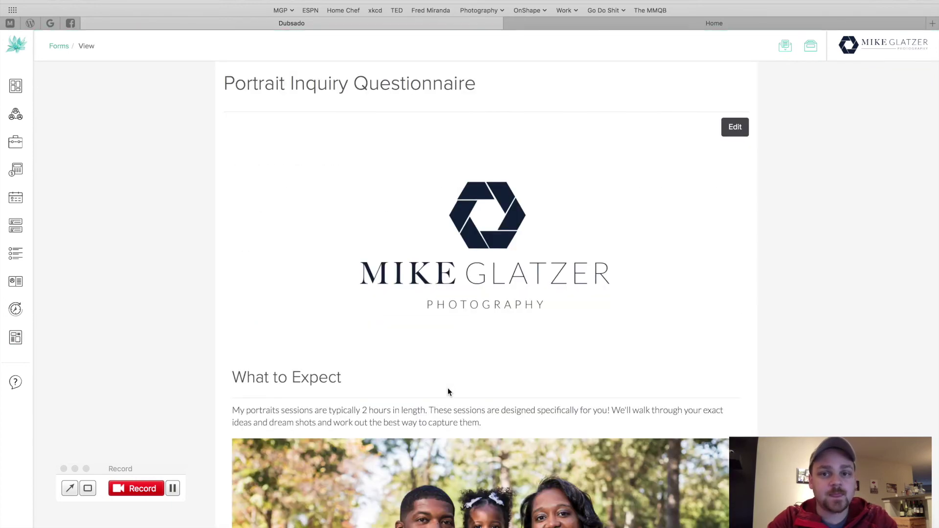
scroll(216, 225, "down", 5)
scroll(216, 225, "down", 10)
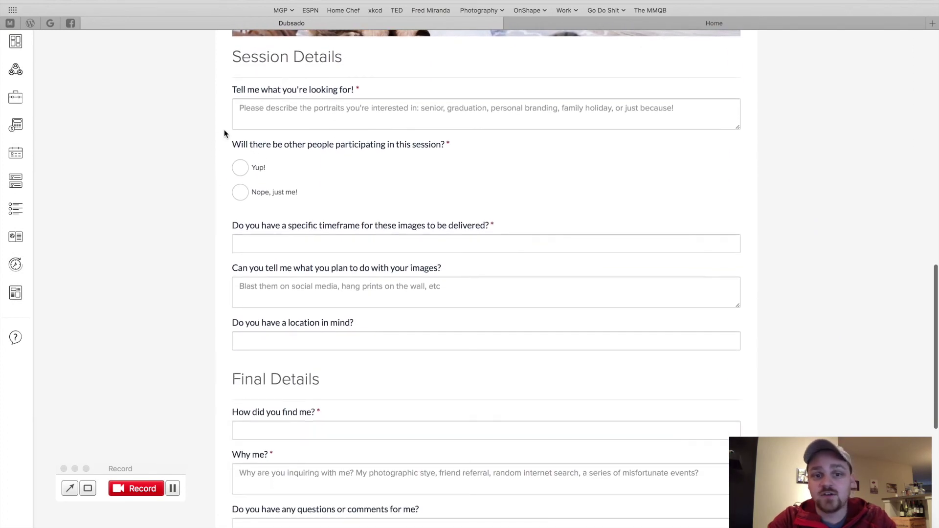
scroll(224, 132, "down", 3)
scroll(224, 132, "down", 4)
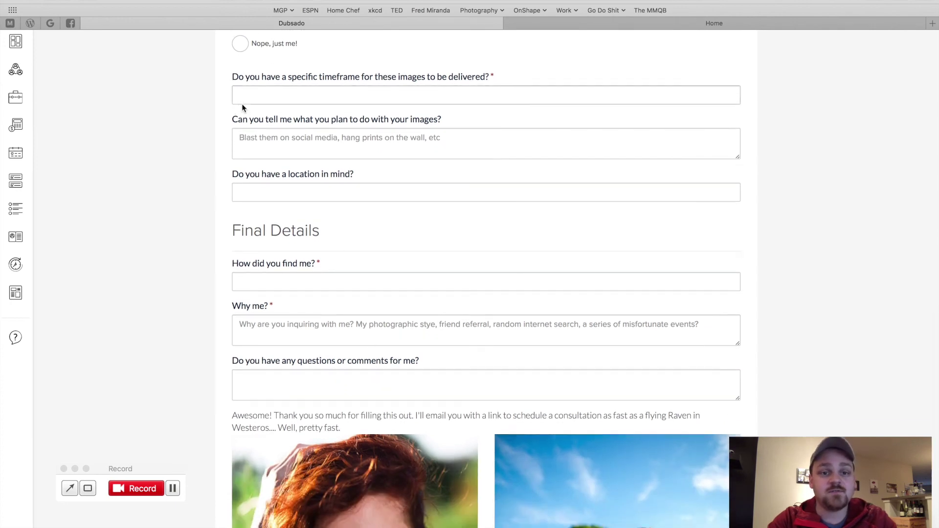
left_click(243, 100)
left_click(209, 132)
Scroll through the rest of the questionnaire, then go back to the Forms list
scroll(210, 132, "down", 3)
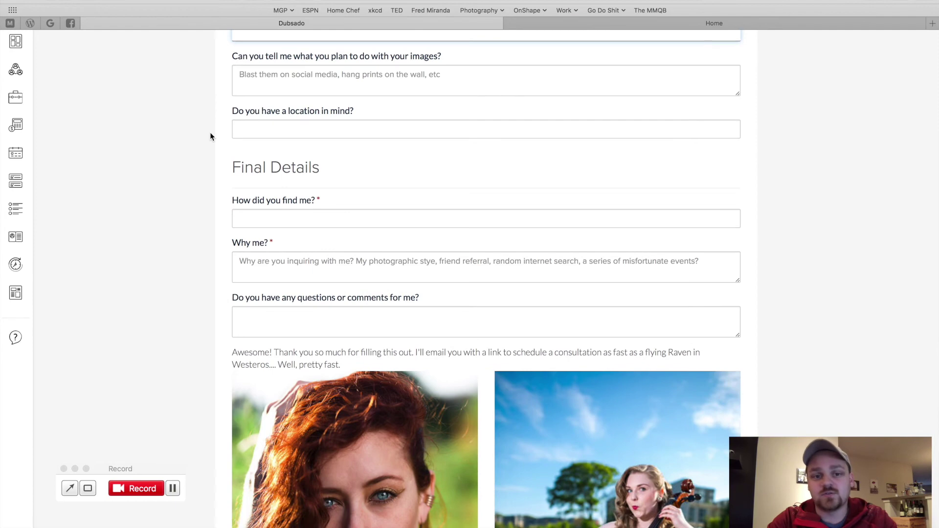
scroll(210, 133, "down", 1)
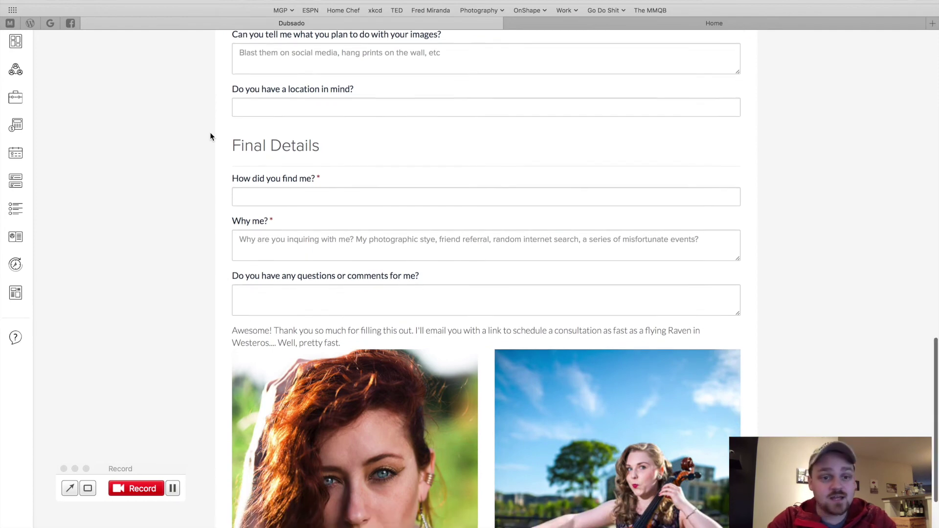
scroll(211, 136, "down", 1)
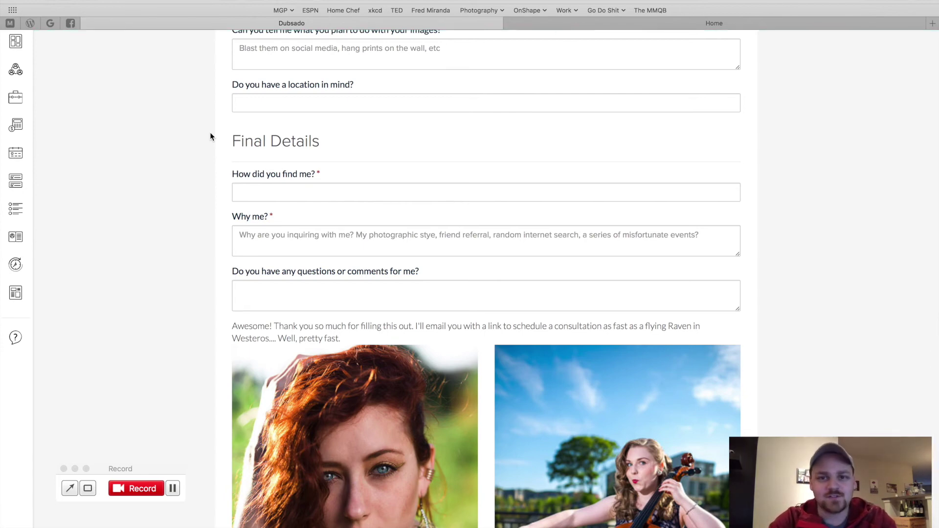
scroll(210, 133, "down", 5)
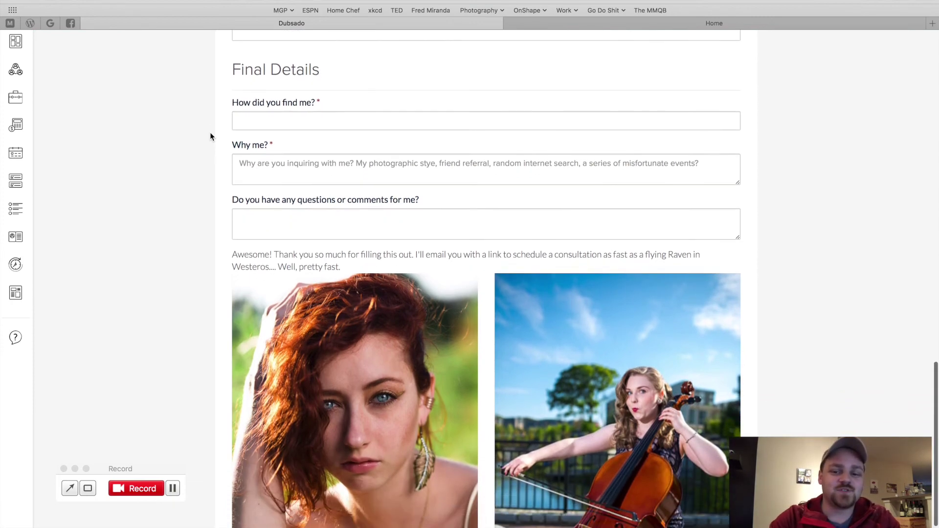
scroll(210, 136, "up", 10)
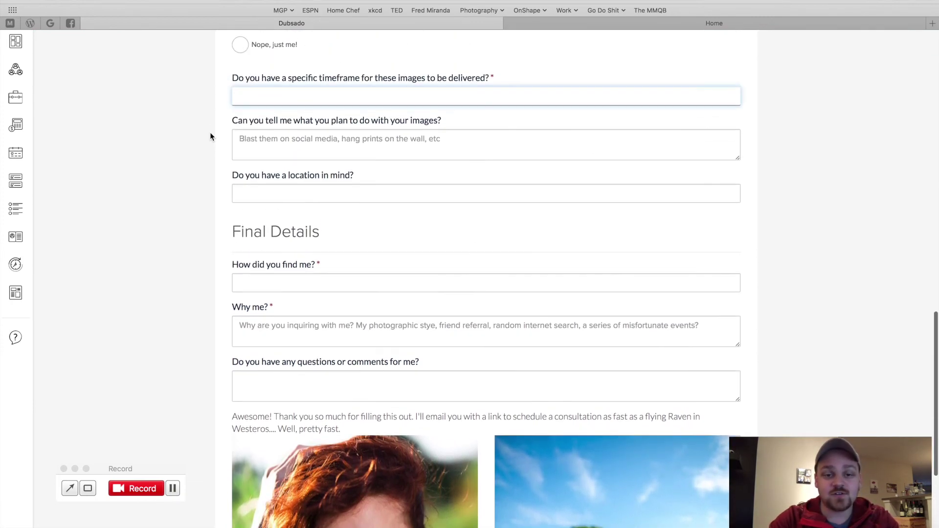
scroll(210, 136, "up", 2)
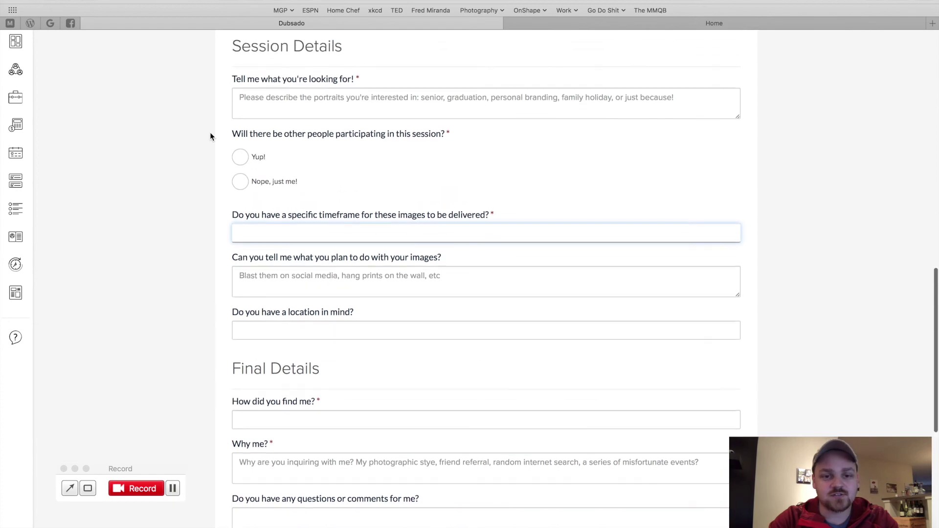
scroll(210, 136, "up", 9)
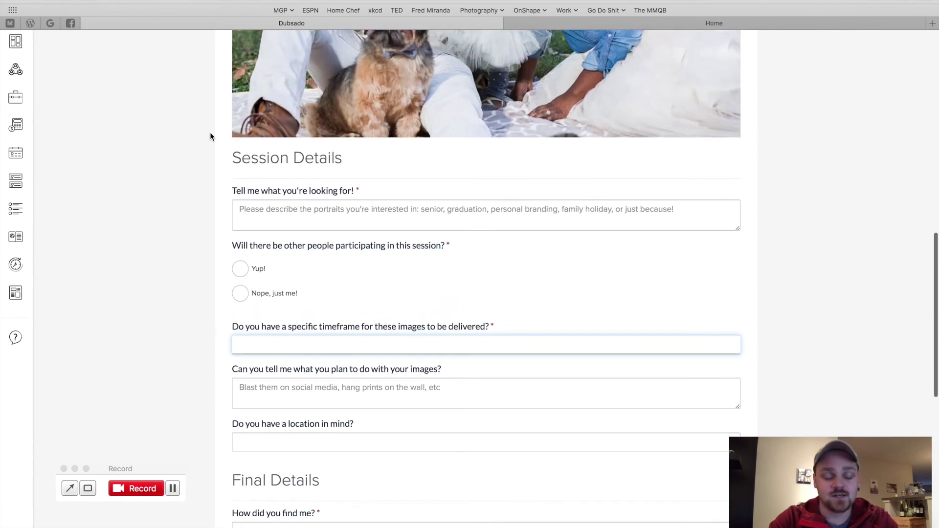
scroll(210, 136, "up", 13)
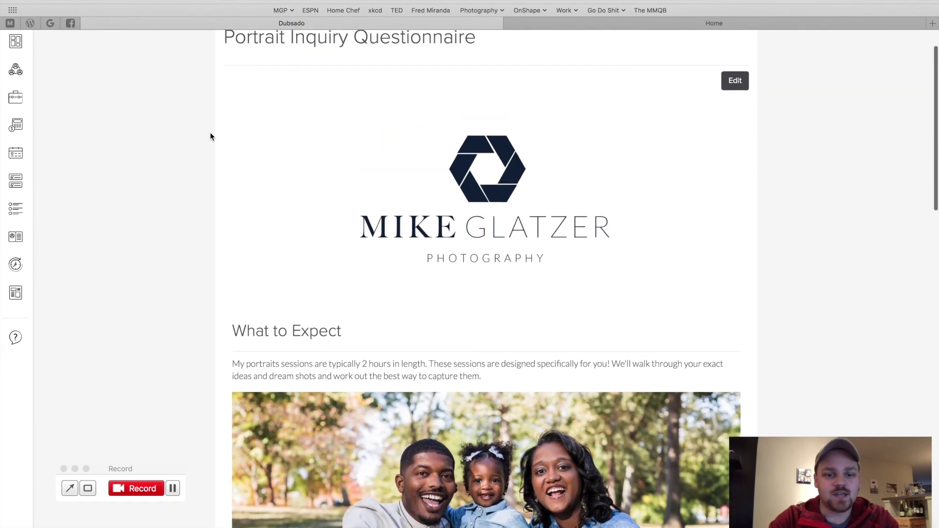
scroll(447, 155, "left", 5)
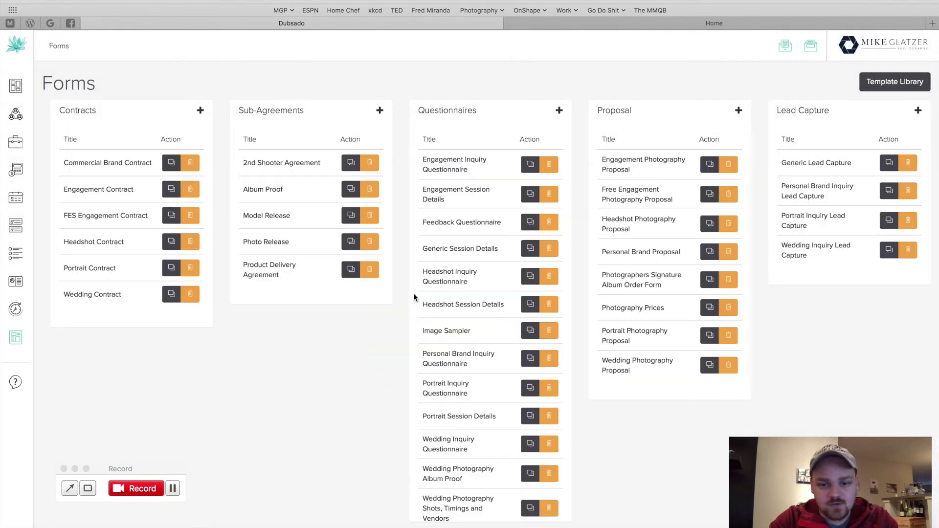
left_click(444, 448)
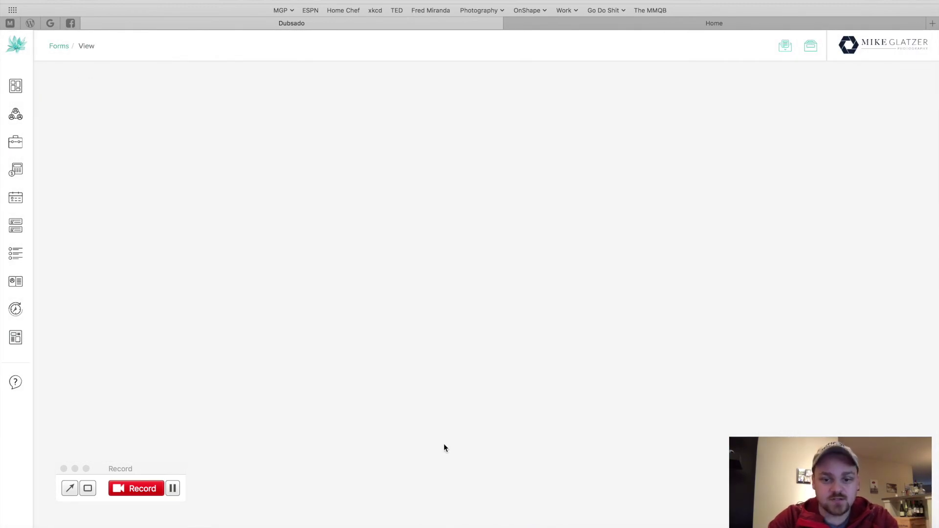
scroll(175, 258, "down", 7)
scroll(175, 255, "down", 3)
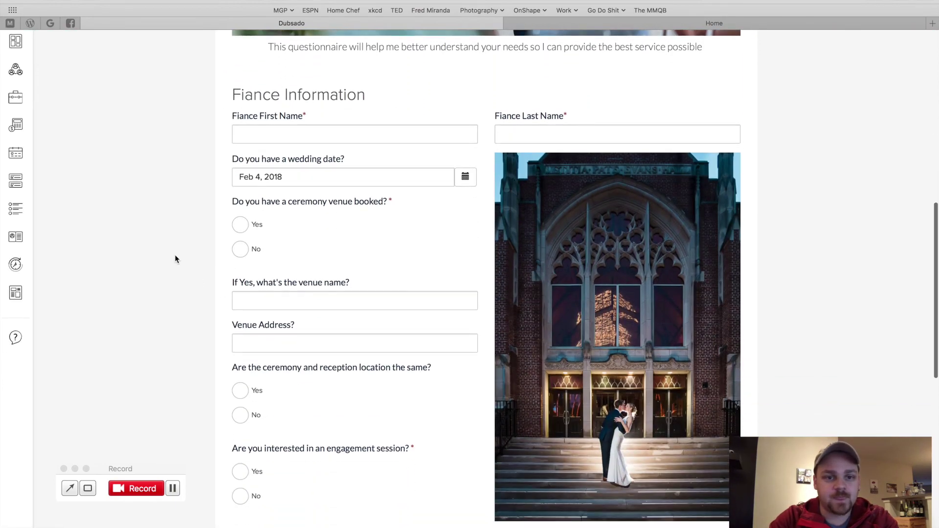
scroll(188, 144, "down", 3)
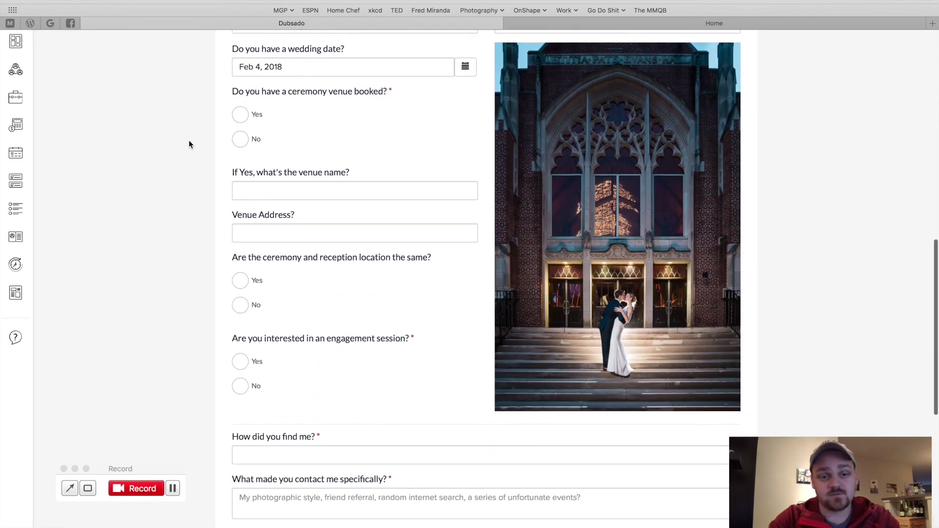
scroll(212, 120, "down", 1)
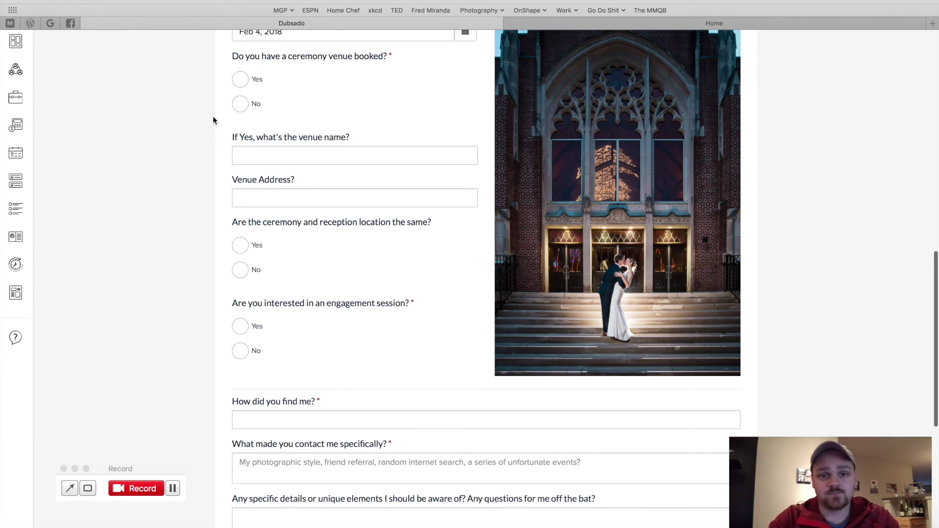
scroll(213, 120, "down", 1)
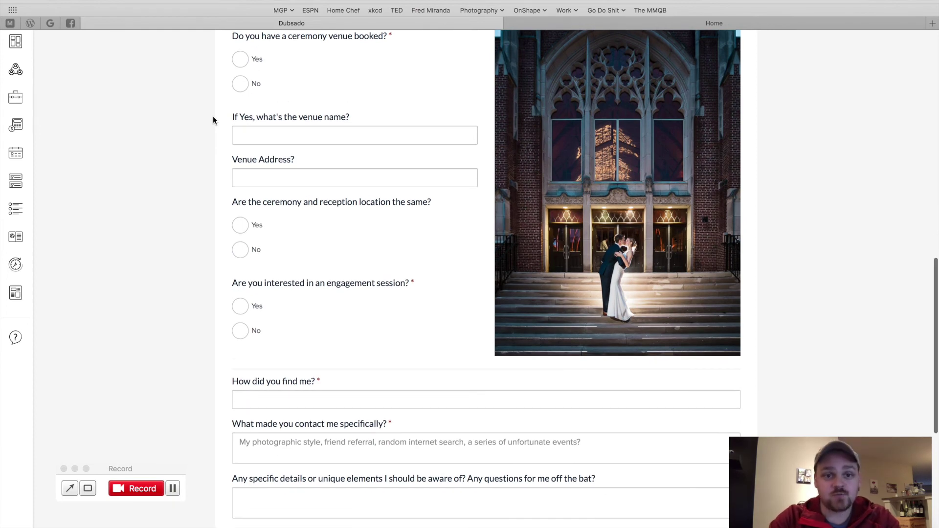
scroll(214, 120, "down", 2)
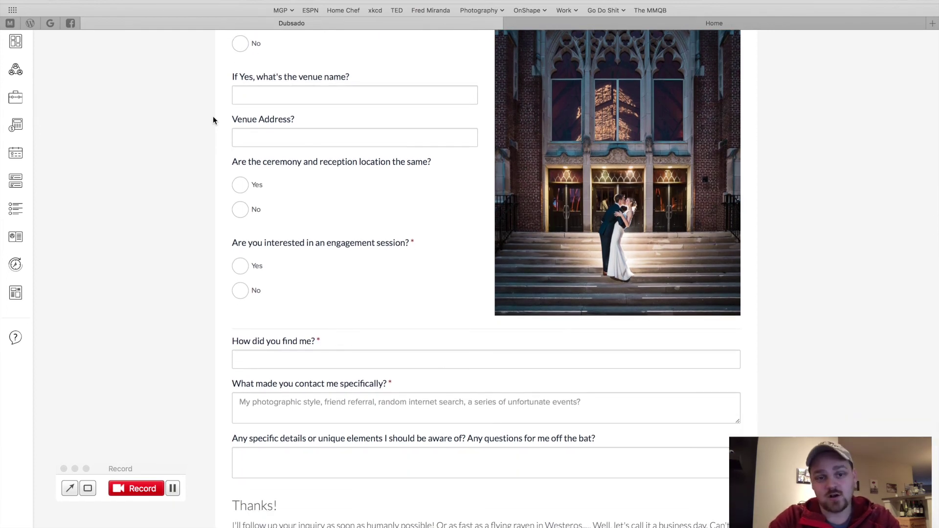
scroll(213, 120, "down", 2)
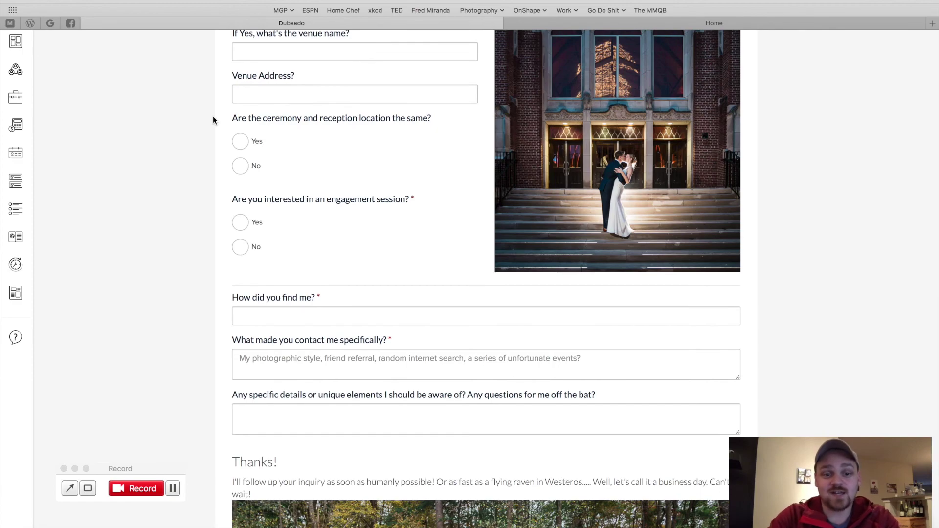
scroll(213, 120, "down", 13)
scroll(213, 120, "up", 20)
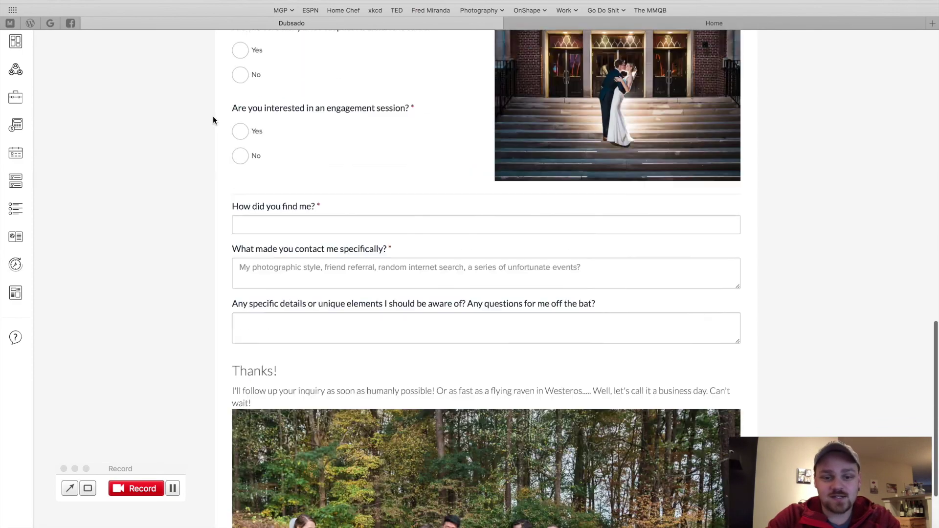
scroll(213, 121, "up", 11)
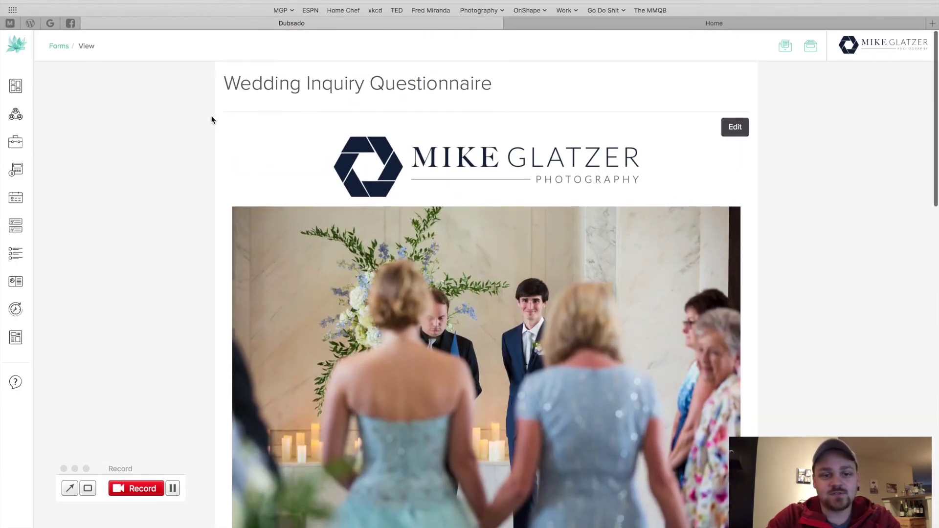
left_click(57, 46)
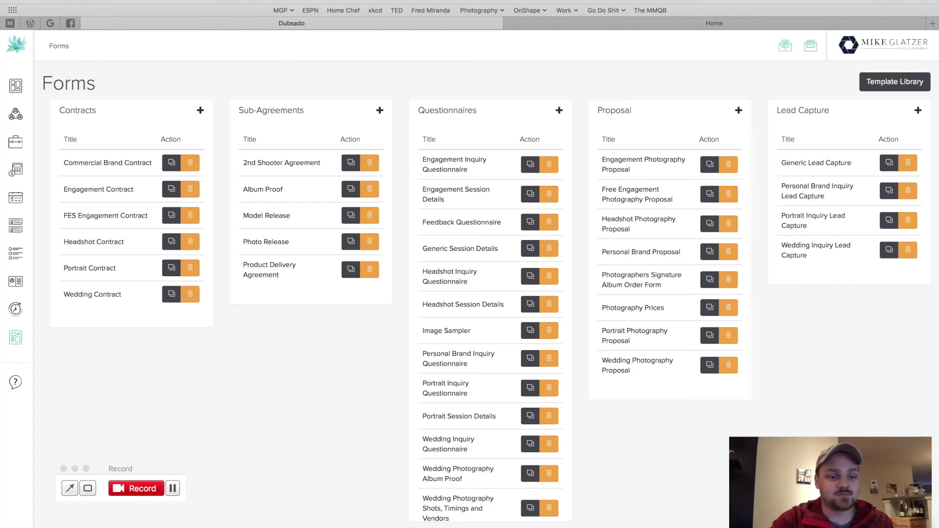
Open Templates > Workflow to list the fifteen workflow templates
mouse_move(31, 501)
left_click(43, 340)
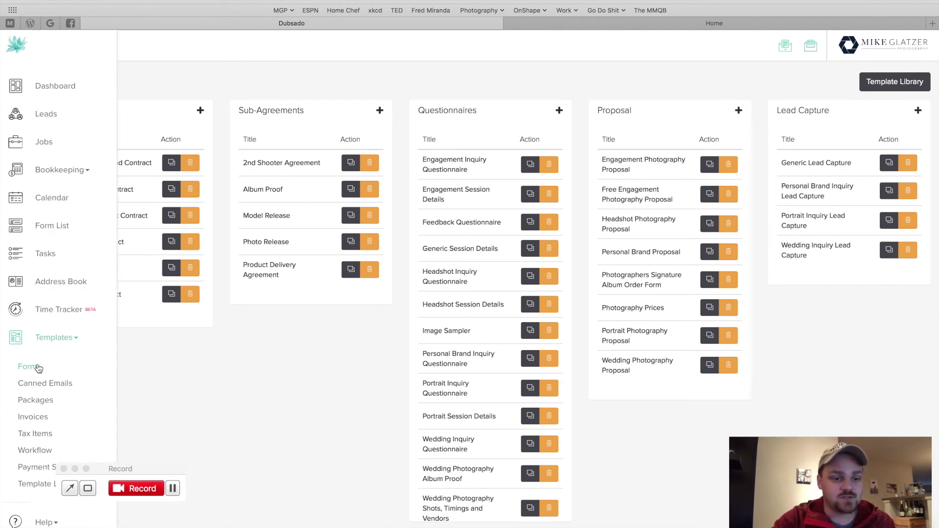
left_click(30, 450)
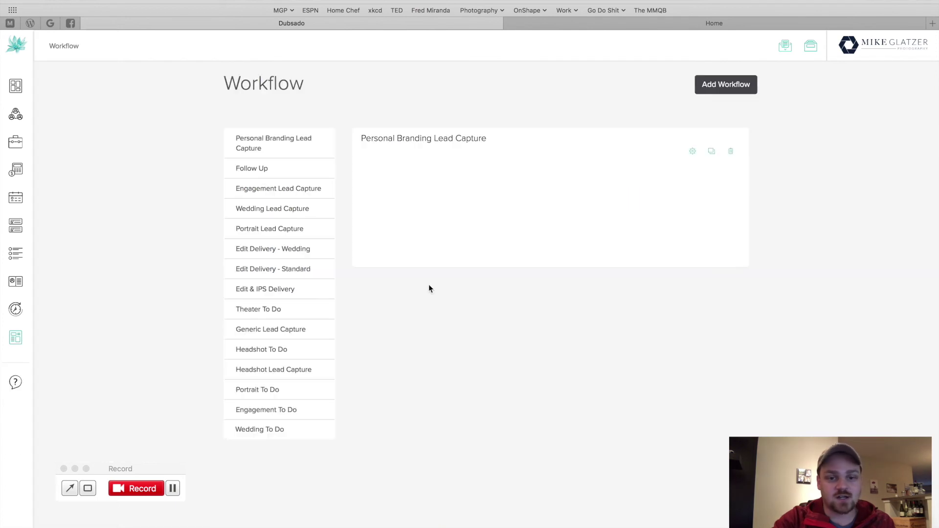